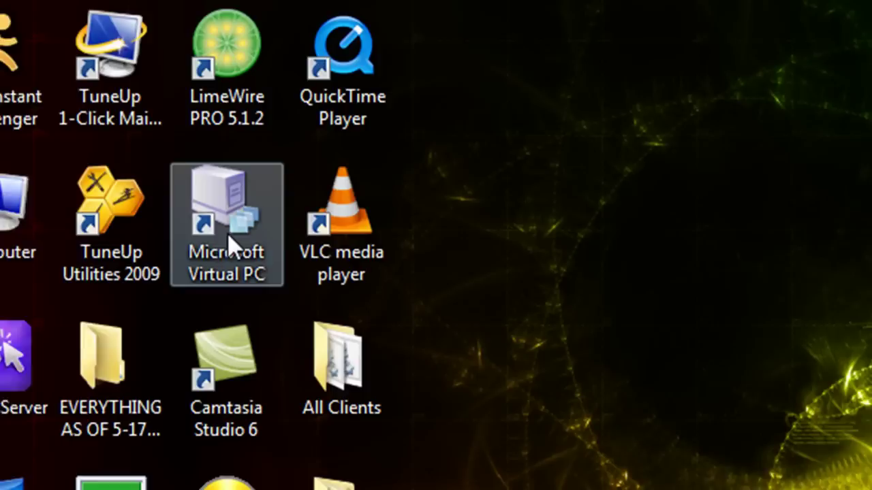
- Launch Microsoft Virtual PC 2007 from its desktop shortcut and move the console window left
{"action": "double_click", "coordinate": [229, 231]}
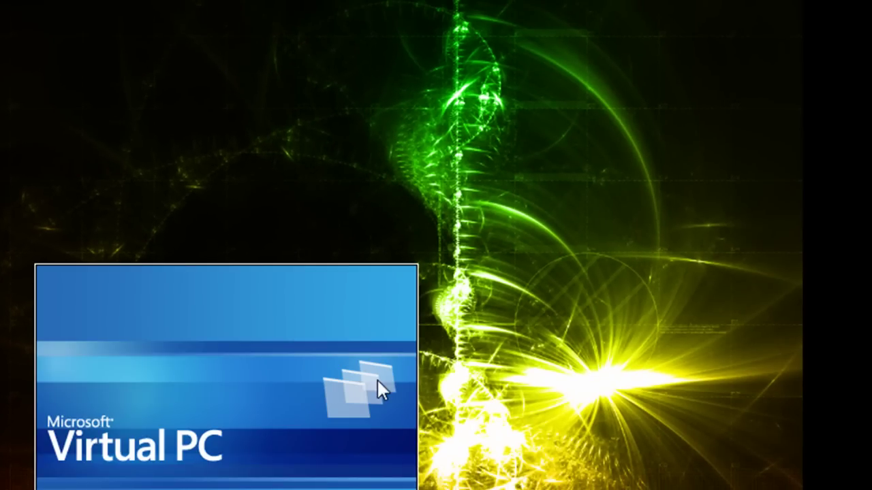
{"action": "left_click_drag", "start_coordinate": [770, 104], "coordinate": [405, 109]}
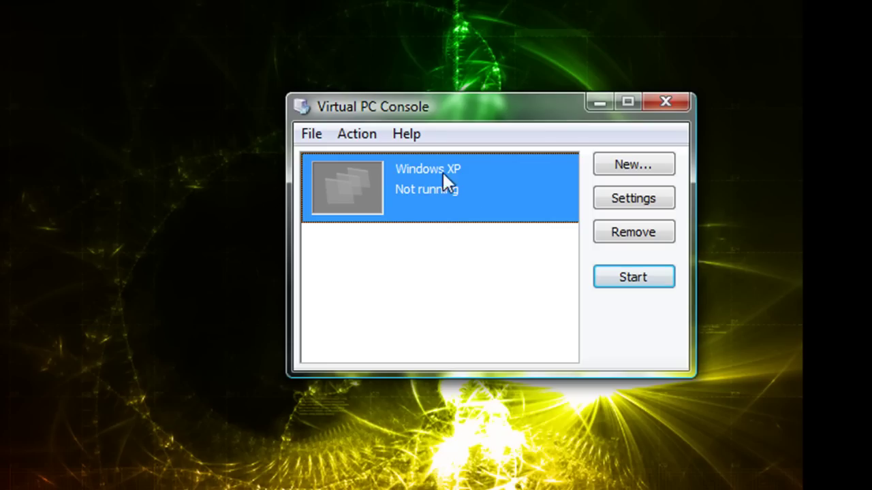
- In the Windows XP machine's Memory settings, replace the 1250 MB RAM value with 512
{"action": "left_click", "coordinate": [630, 199]}
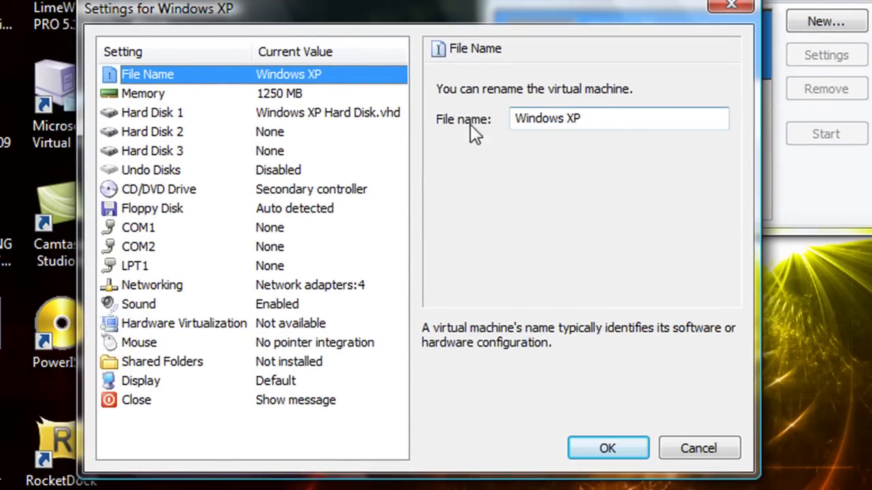
{"action": "left_click", "coordinate": [247, 97]}
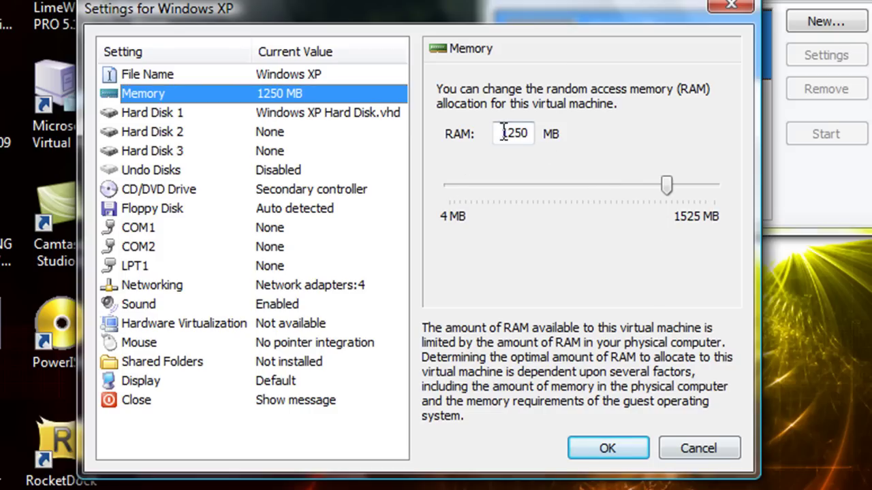
{"action": "left_click_drag", "start_coordinate": [502, 132], "coordinate": [722, 129]}
{"action": "key", "text": "BackSpace"}
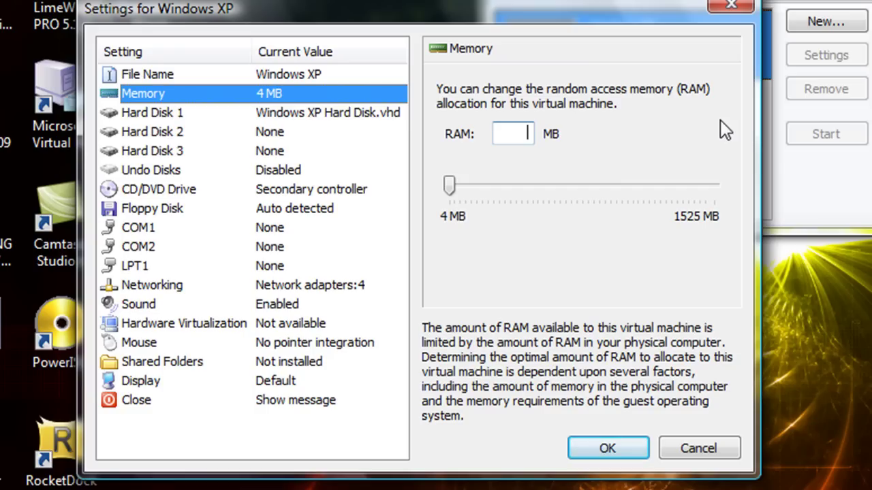
{"action": "type", "text": "513"}
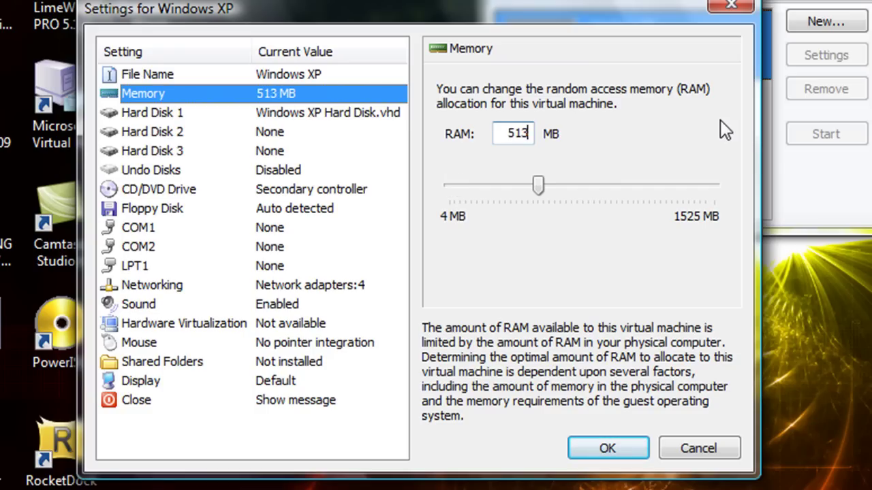
{"action": "key", "text": "BackSpace"}
- Finish entering 512 MB, review the Hard Disk 1, Floppy, Networking, Sound, Mouse and Display settings, and save
{"action": "type", "text": "2"}
{"action": "left_click", "coordinate": [335, 118]}
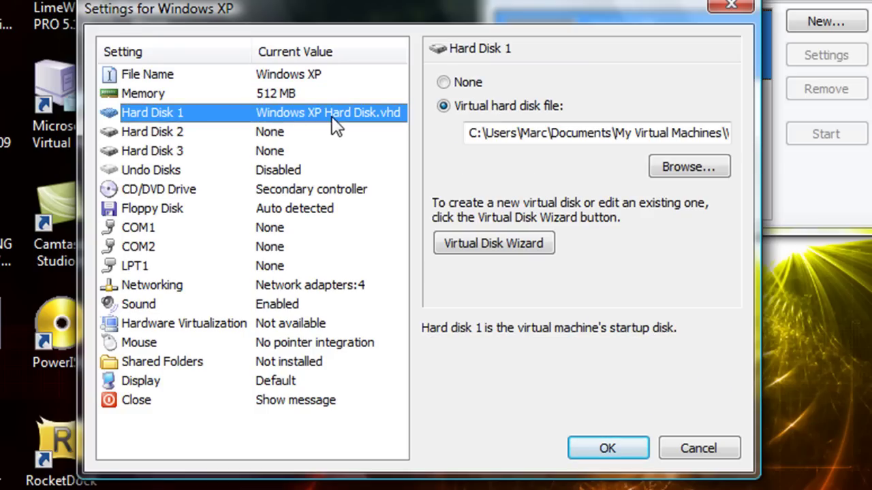
{"action": "left_click", "coordinate": [544, 135]}
{"action": "left_click", "coordinate": [288, 206]}
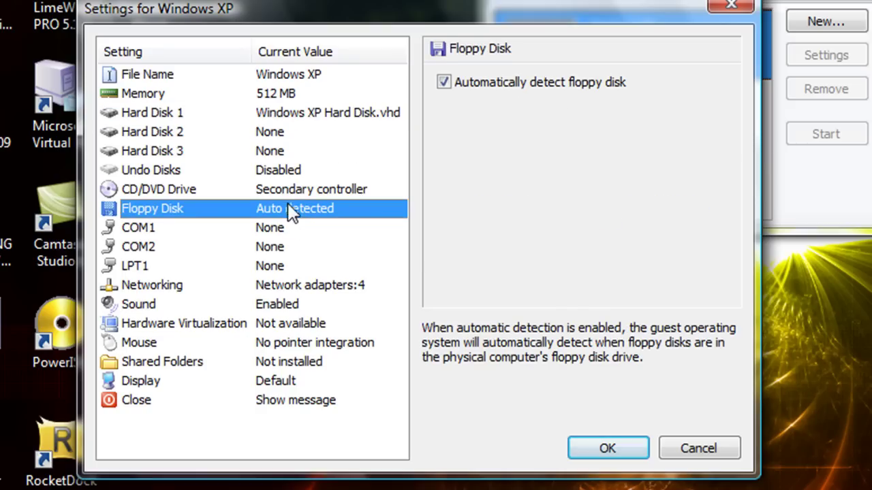
{"action": "left_click", "coordinate": [320, 286]}
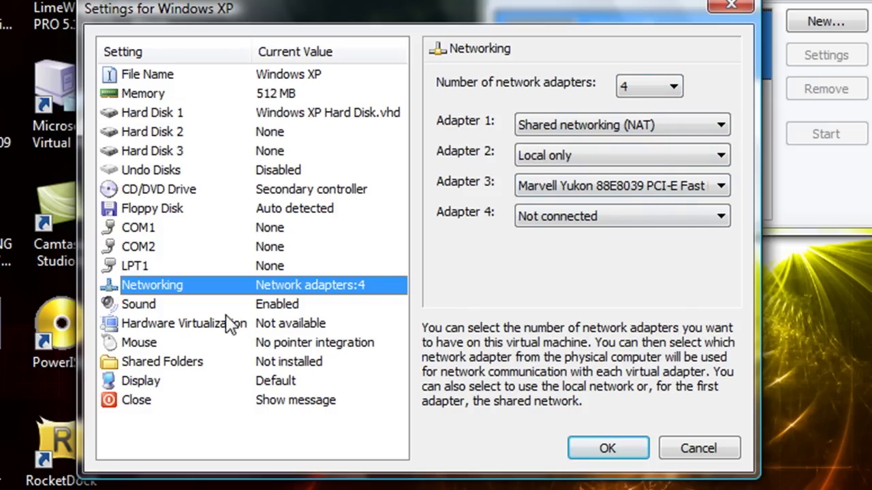
{"action": "left_click", "coordinate": [258, 308]}
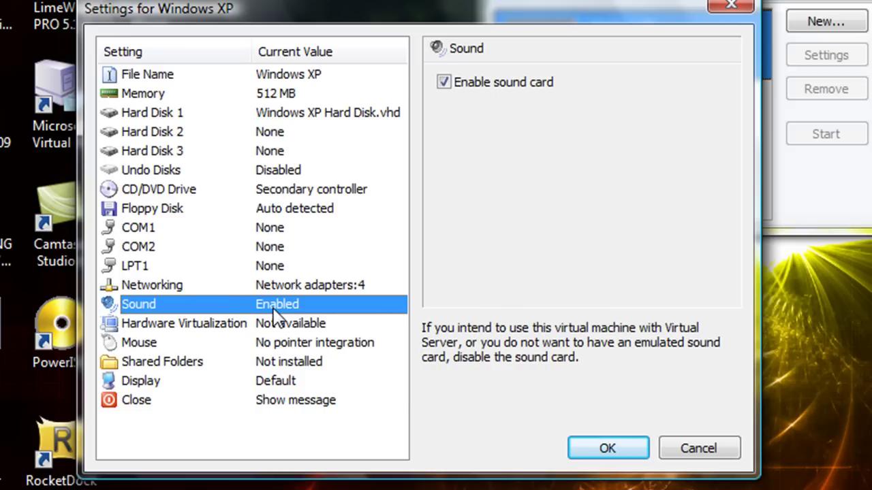
{"action": "left_click", "coordinate": [305, 346]}
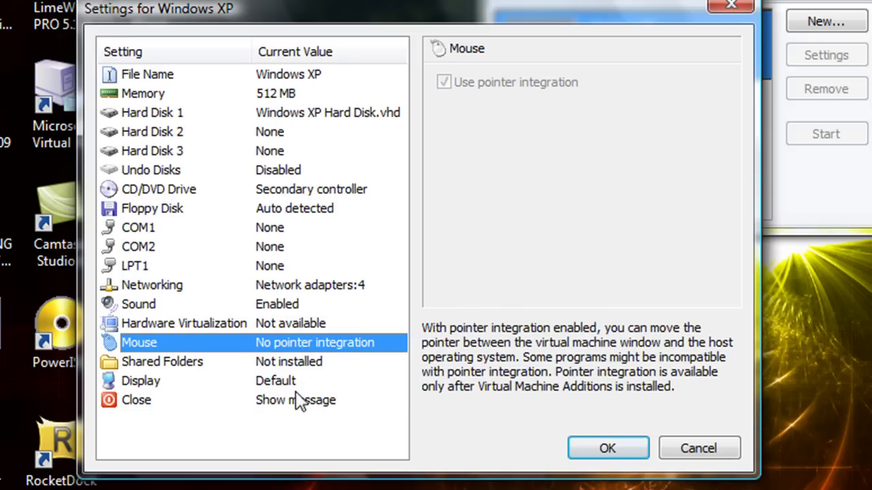
{"action": "left_click", "coordinate": [299, 386]}
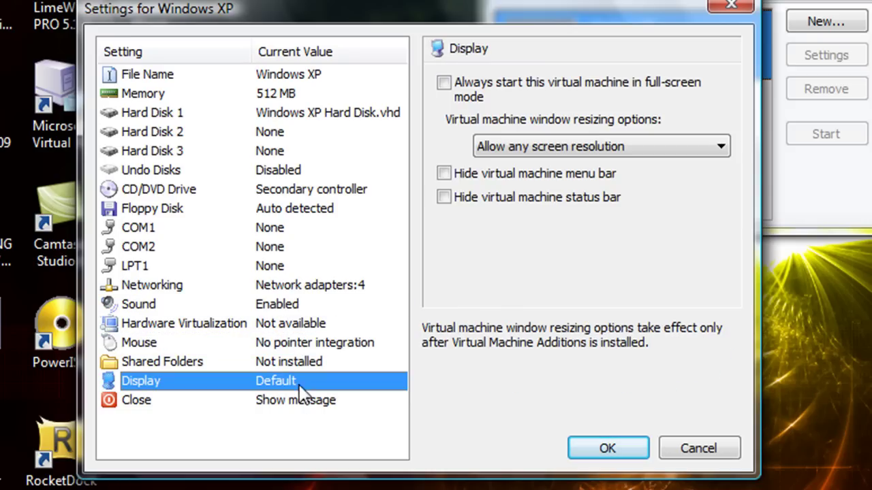
{"action": "left_click", "coordinate": [629, 450]}
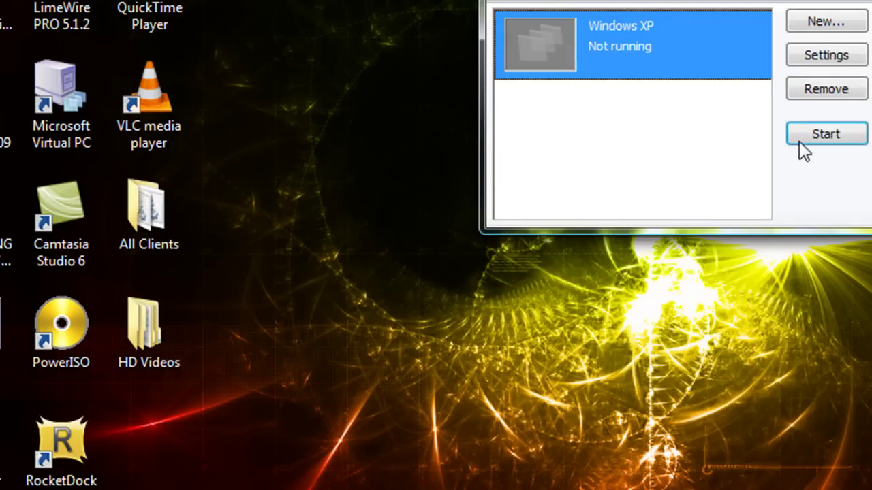
- Start the Windows XP virtual machine and wait for the Log On to Windows dialog
{"action": "left_click", "coordinate": [822, 142]}
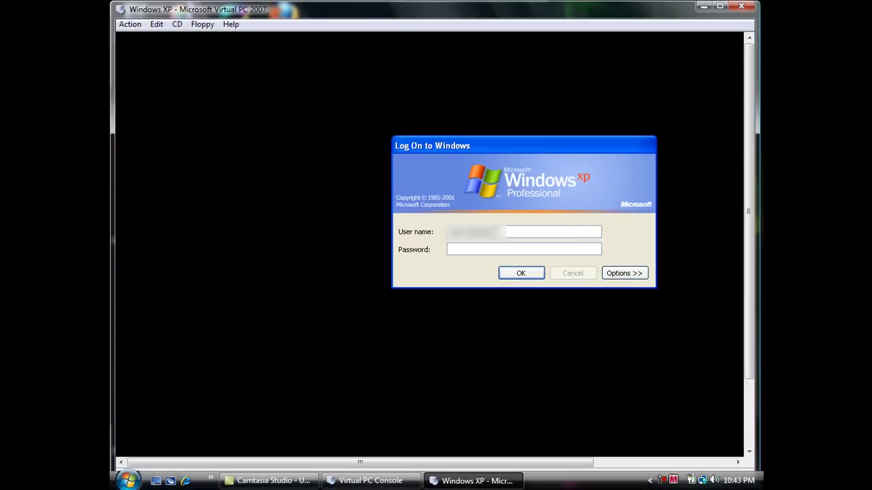
- Log on to the Windows XP guest, try Full-Screen Mode past the caution, and close the WGA wizard
{"action": "key", "text": "shift+Tab"}
{"action": "left_click", "coordinate": [523, 231]}
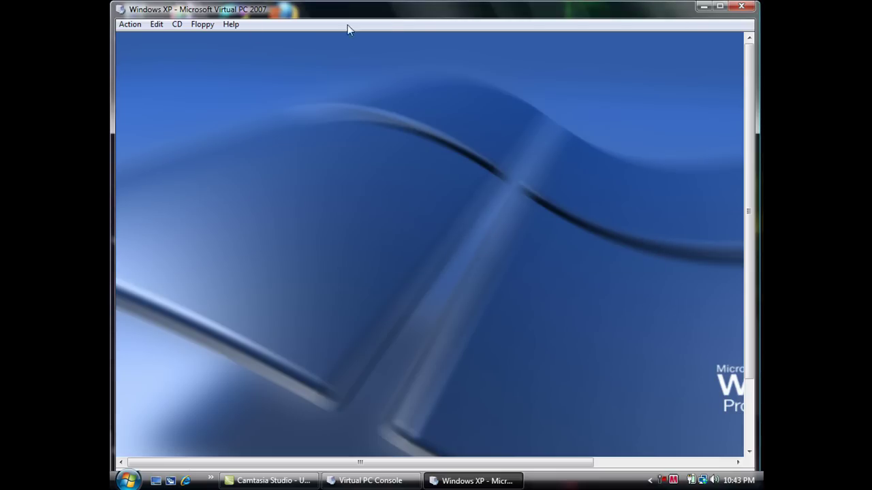
{"action": "left_click", "coordinate": [128, 24]}
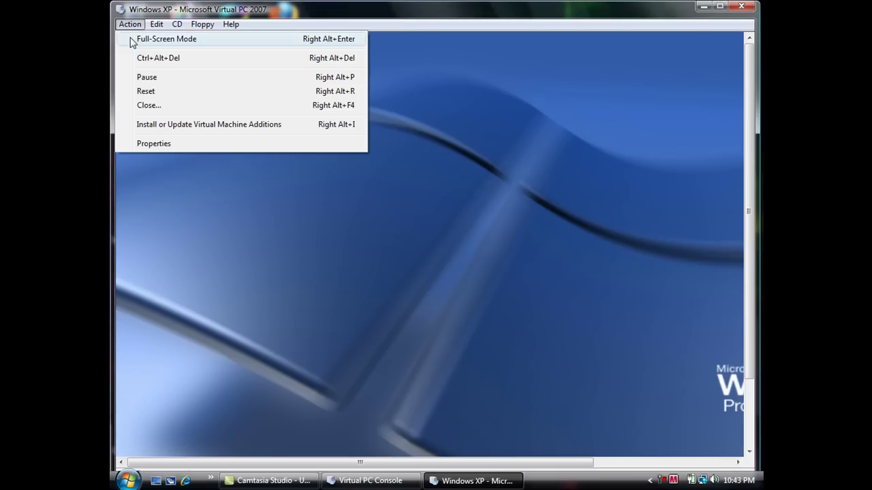
{"action": "left_click", "coordinate": [132, 39]}
{"action": "left_click", "coordinate": [469, 298]}
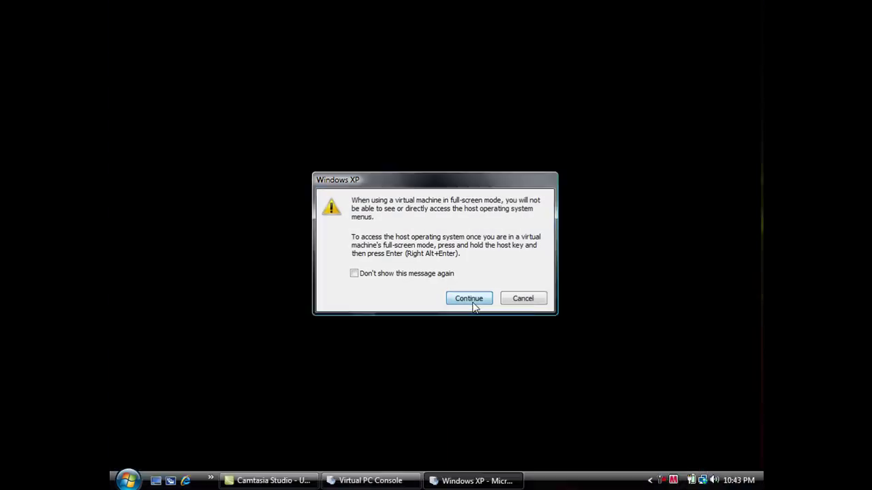
{"action": "left_click", "coordinate": [451, 285]}
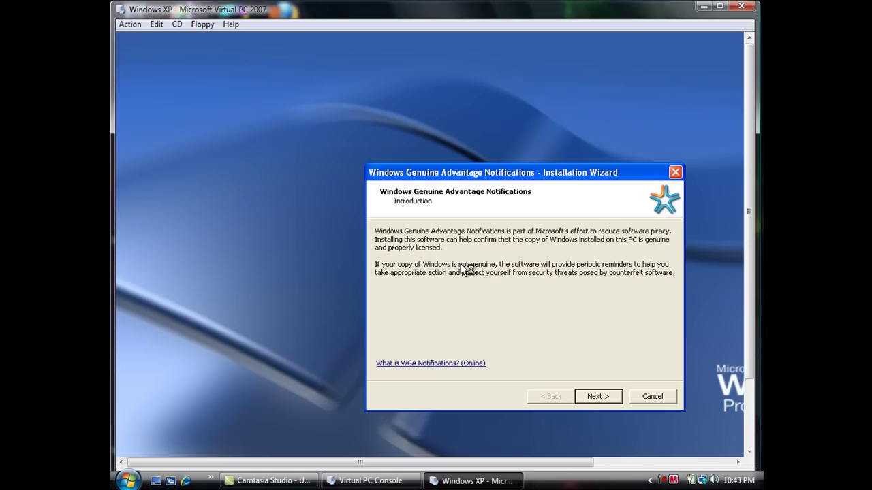
{"action": "left_click", "coordinate": [676, 171]}
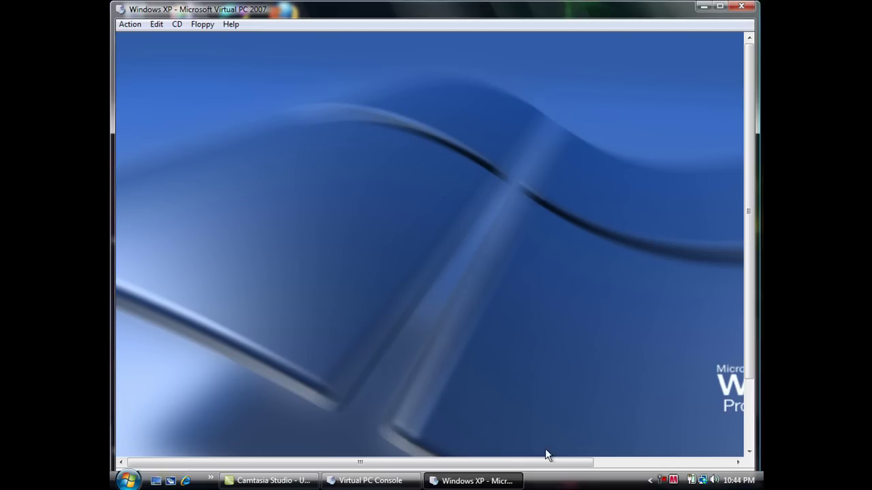
- Set the guest's screen resolution to 1024 by 768 in Display Properties and keep it
{"action": "left_click_drag", "start_coordinate": [548, 462], "coordinate": [641, 462]}
{"action": "left_click_drag", "start_coordinate": [749, 380], "coordinate": [754, 444]}
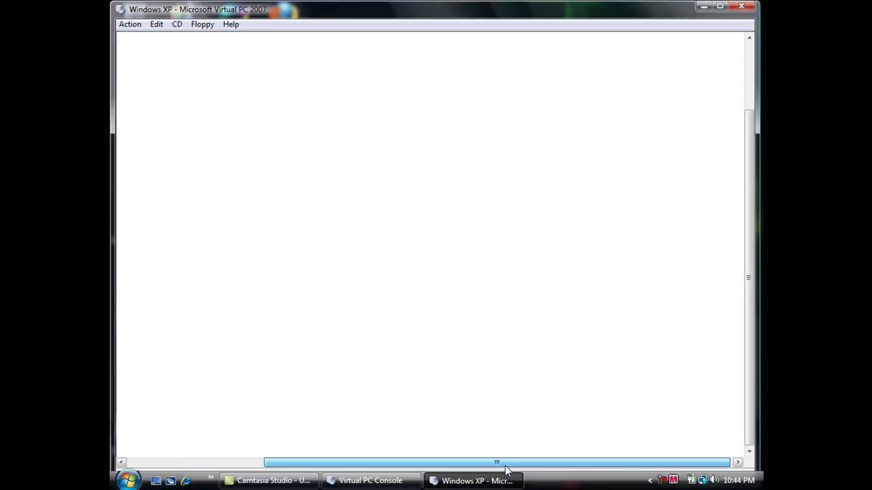
{"action": "left_click_drag", "start_coordinate": [496, 462], "coordinate": [360, 463]}
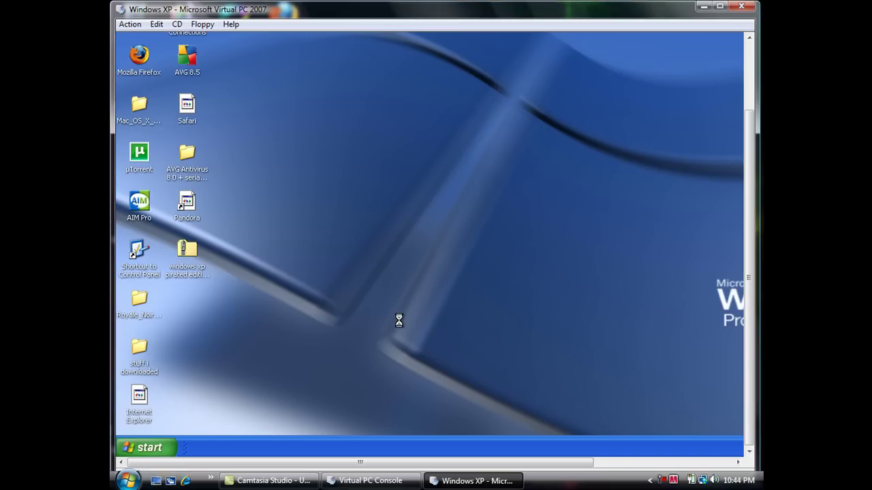
{"action": "right_click", "coordinate": [399, 320]}
{"action": "left_click", "coordinate": [434, 398]}
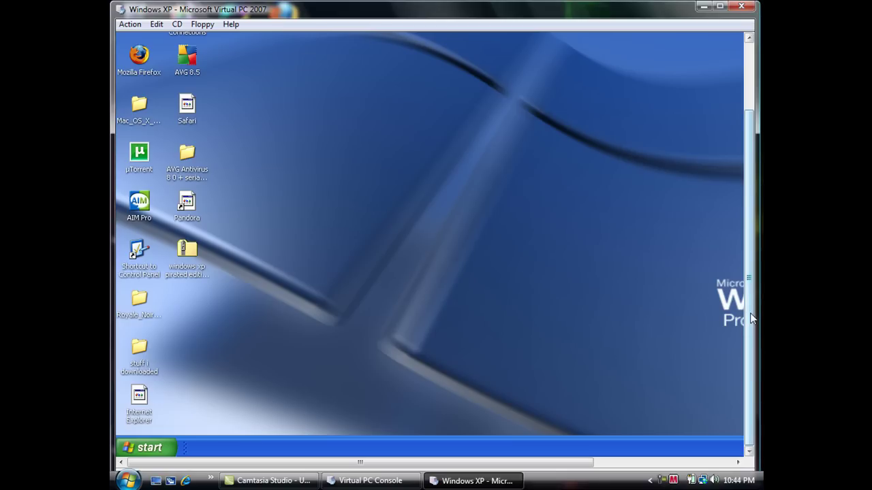
{"action": "left_click_drag", "start_coordinate": [752, 318], "coordinate": [759, 224]}
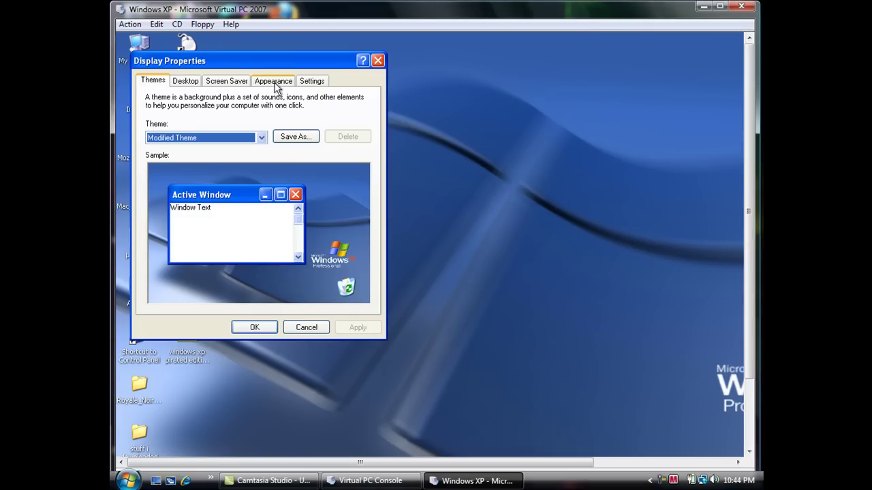
{"action": "left_click", "coordinate": [312, 81]}
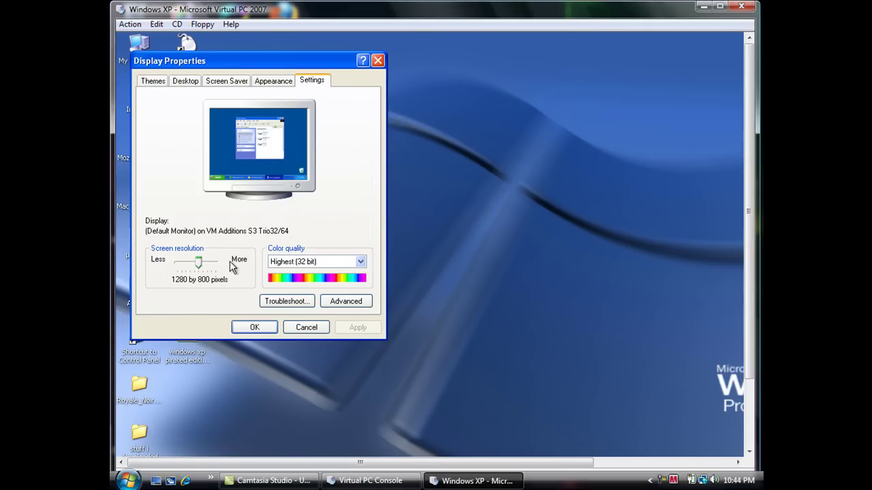
{"action": "left_click_drag", "start_coordinate": [201, 267], "coordinate": [186, 266]}
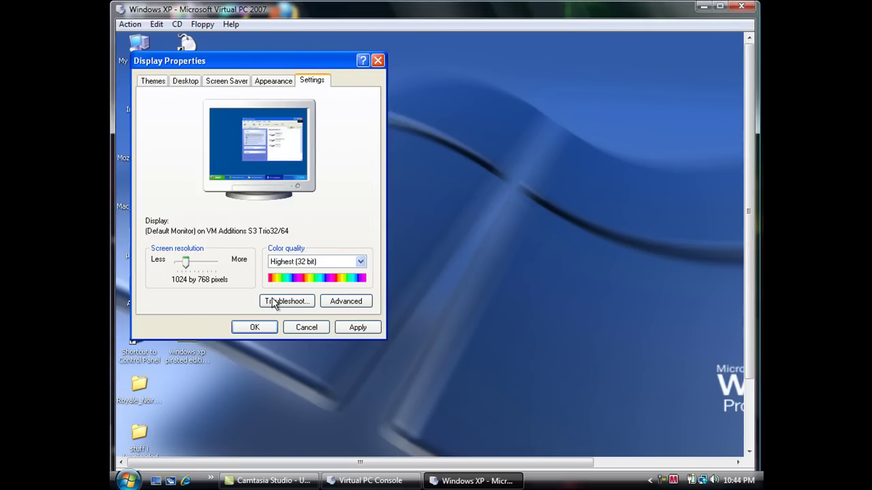
{"action": "left_click", "coordinate": [357, 327]}
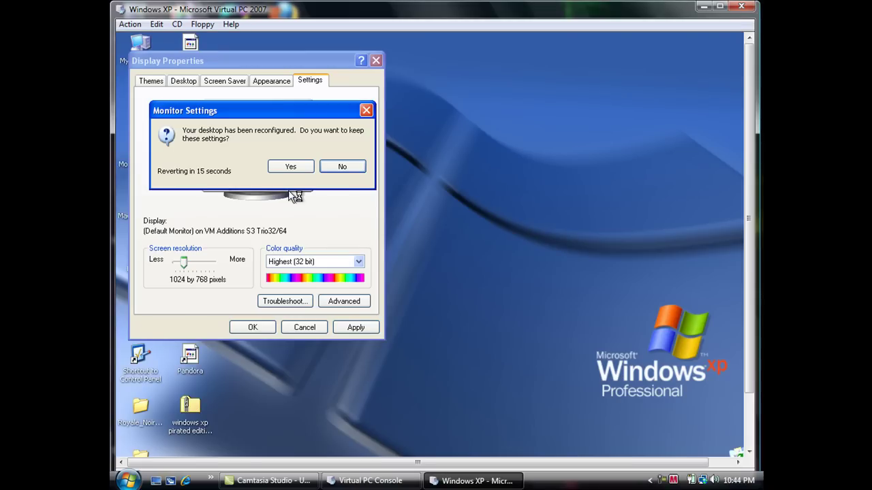
{"action": "left_click", "coordinate": [287, 166]}
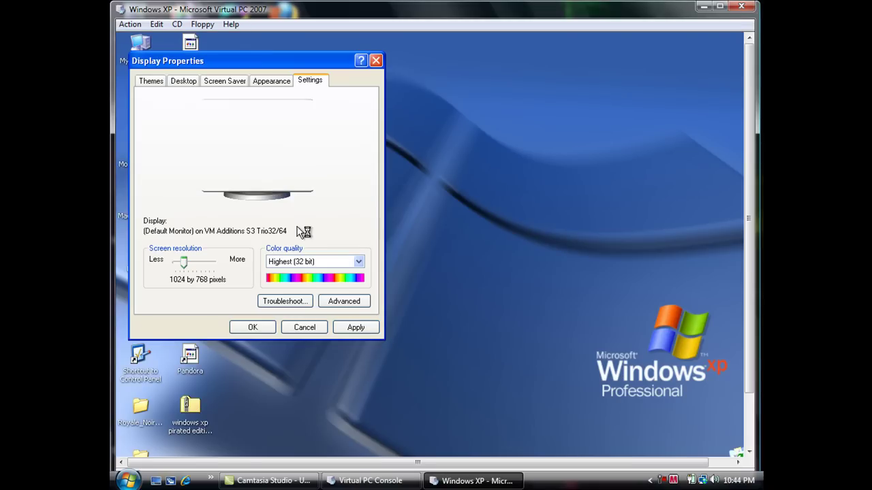
- Switch the virtual machine to Full-Screen Mode, accepting the warning
{"action": "left_click", "coordinate": [130, 24]}
{"action": "left_click", "coordinate": [143, 41]}
{"action": "left_click", "coordinate": [453, 296]}
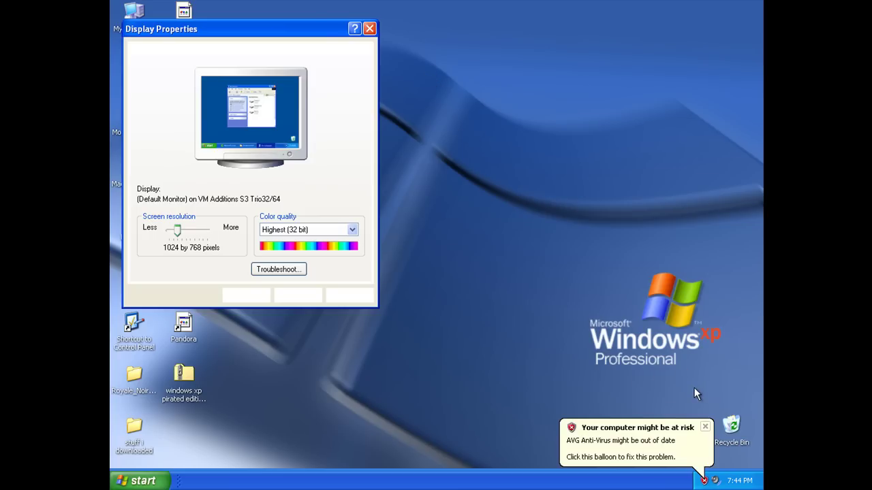
- Dismiss the AVG balloon, close Display Properties, and bring up the guest's Start menu
{"action": "left_click", "coordinate": [704, 426]}
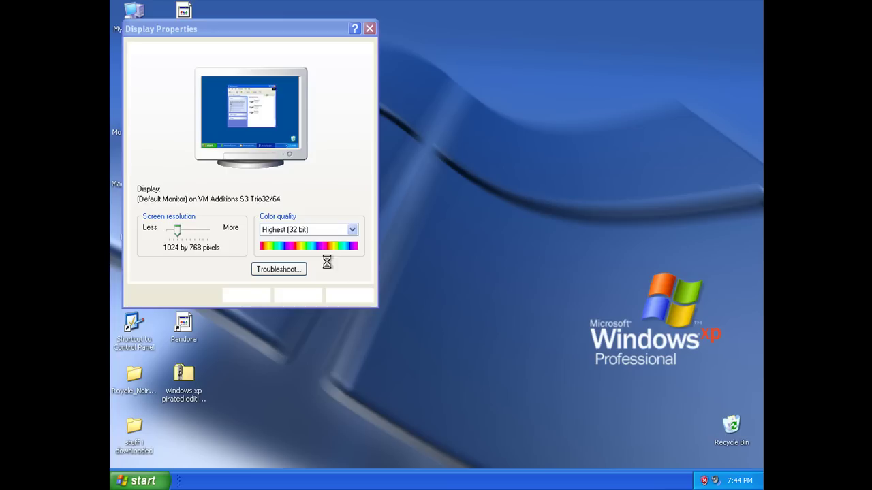
{"action": "left_click", "coordinate": [374, 31]}
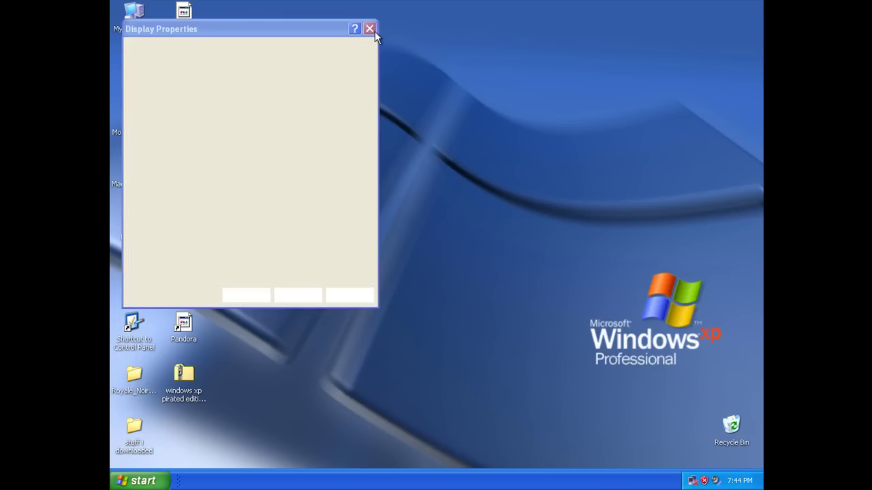
{"action": "key", "text": "super"}
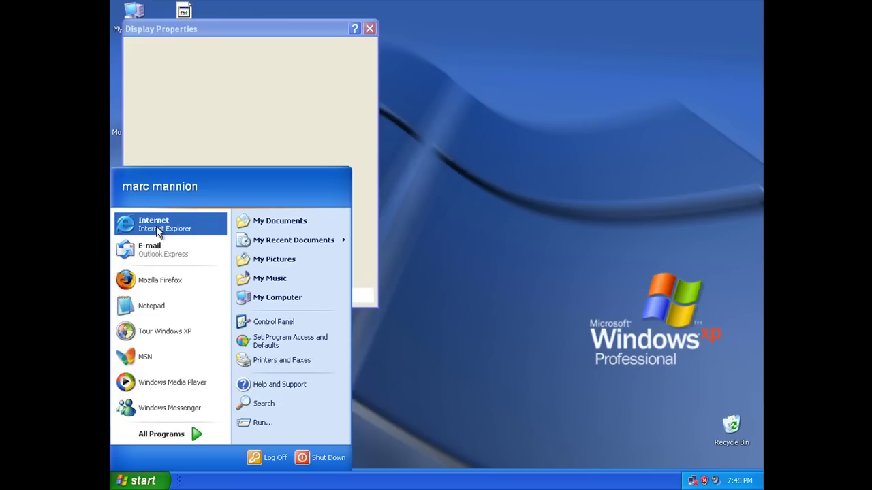
- Launch Internet Explorer maximized on its ShinySearch home page and dismiss the tray notifications
{"action": "left_click", "coordinate": [156, 228]}
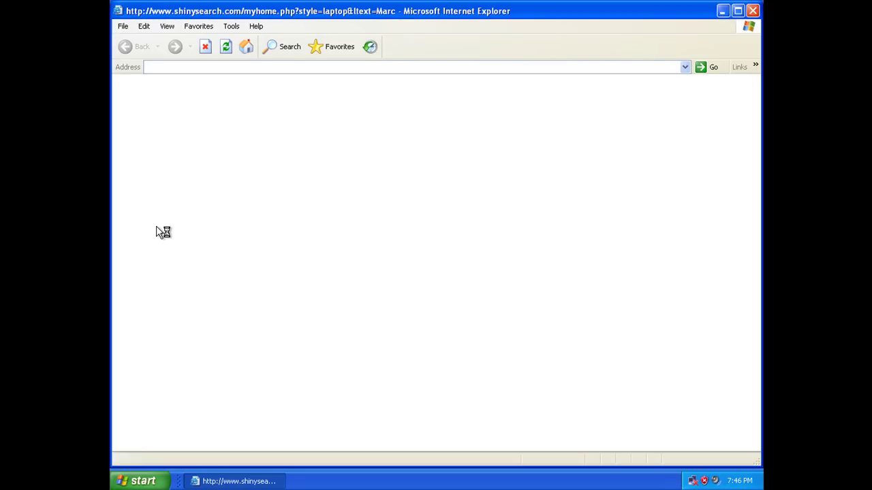
{"action": "left_click", "coordinate": [738, 11]}
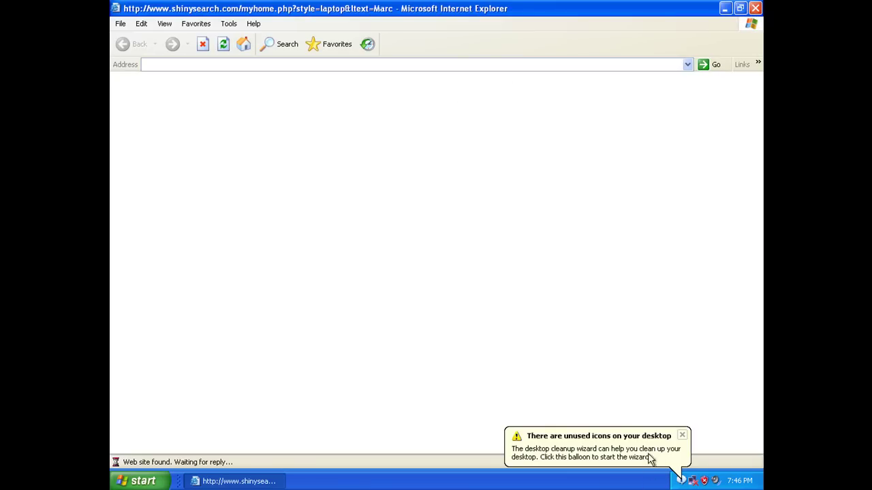
{"action": "left_click", "coordinate": [681, 435]}
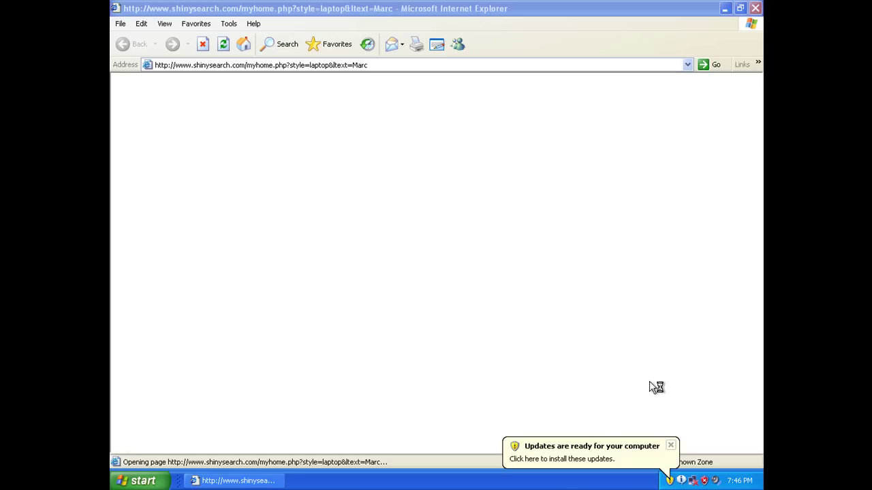
{"action": "left_click", "coordinate": [671, 445]}
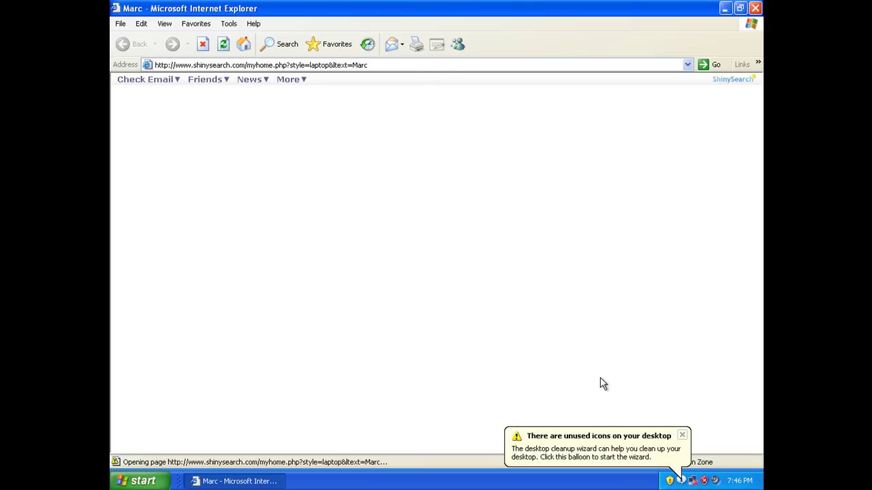
{"action": "left_click", "coordinate": [687, 444]}
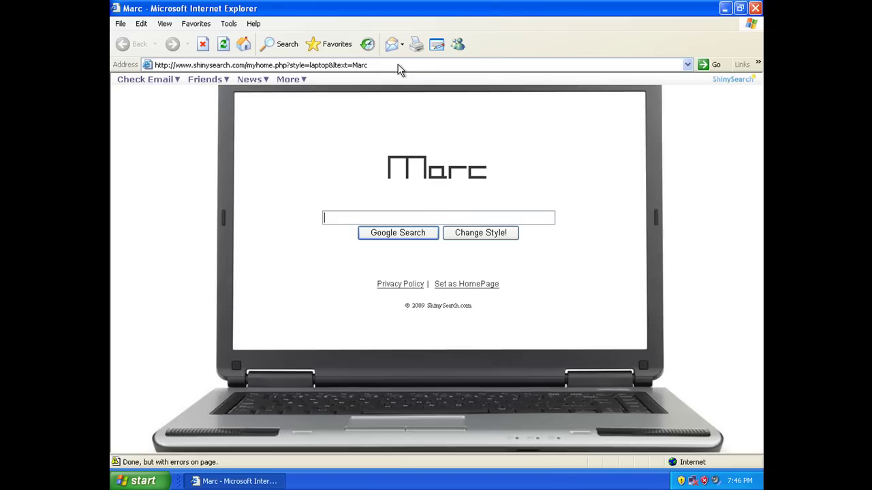
{"action": "left_click", "coordinate": [398, 64]}
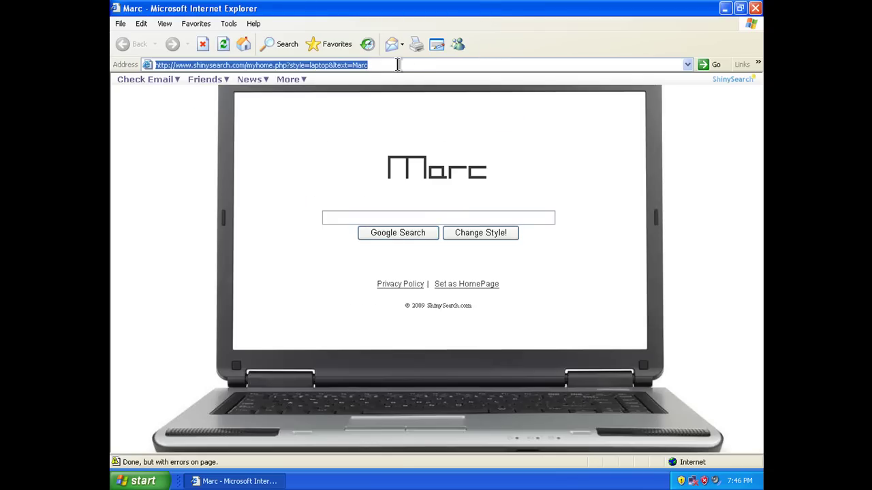
{"action": "type", "text": "www."}
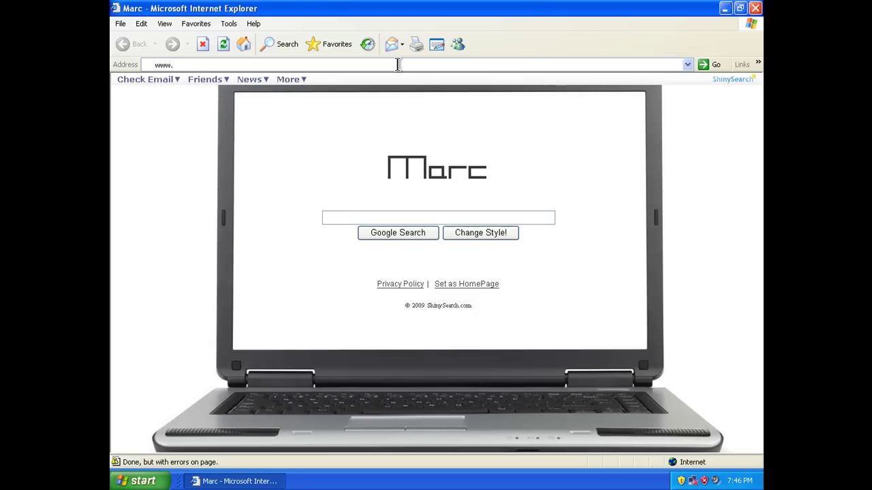
{"action": "type", "text": "youtube.com"}
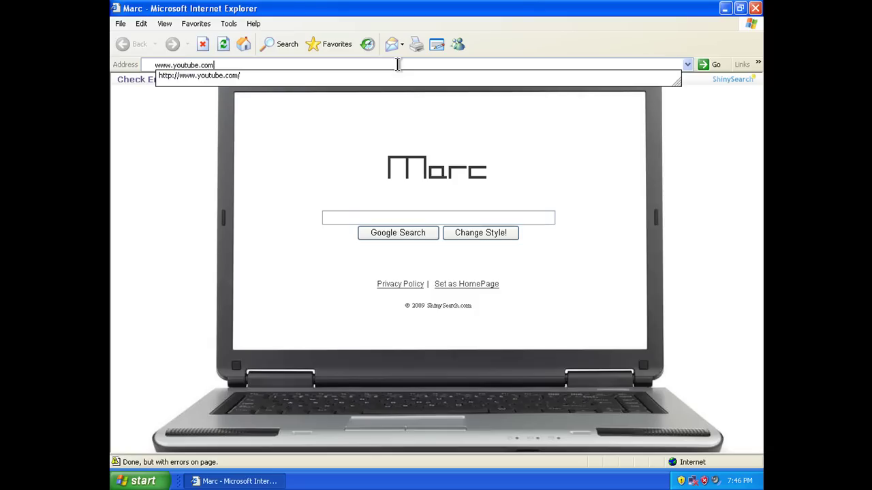
{"action": "key", "text": "Return"}
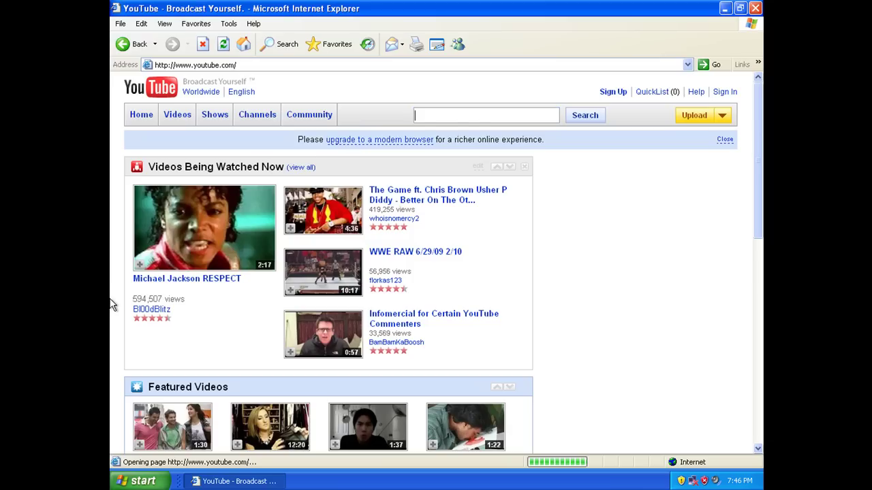
{"action": "left_click", "coordinate": [184, 287]}
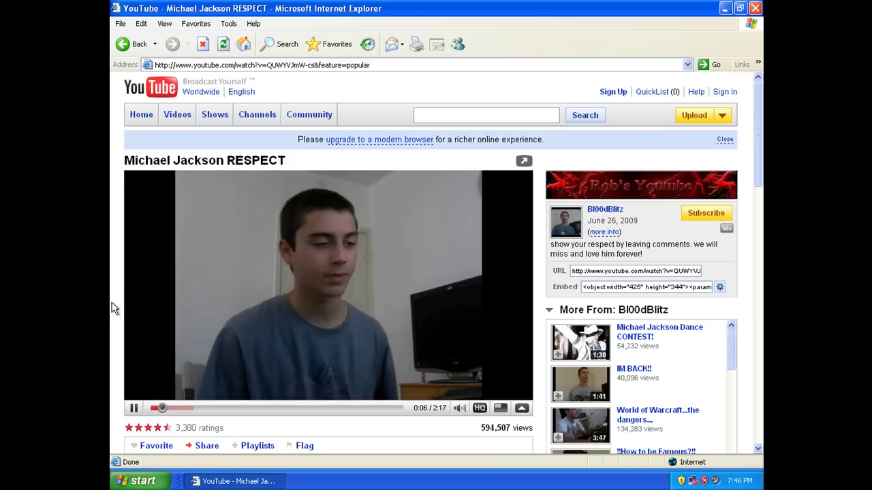
{"action": "left_click", "coordinate": [461, 410]}
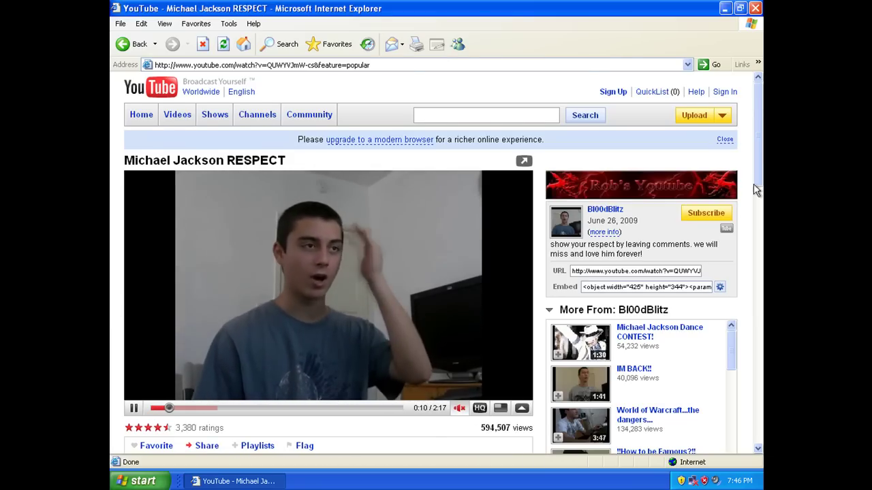
{"action": "left_click_drag", "start_coordinate": [756, 185], "coordinate": [753, 147]}
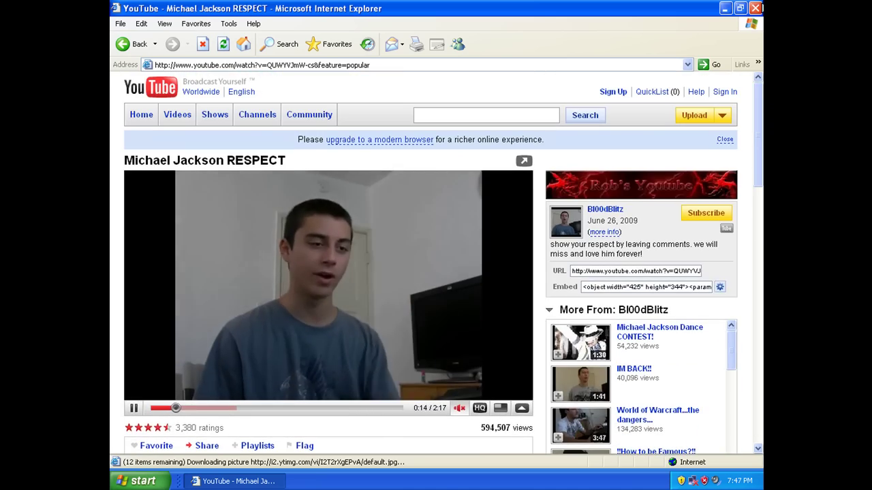
{"action": "left_click", "coordinate": [754, 8]}
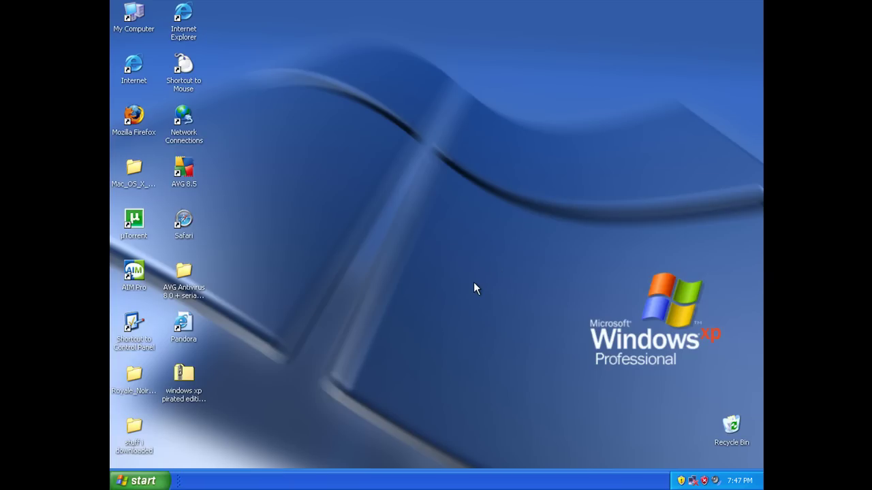
- Leave full screen with Right Alt+Enter and turn off the Windows XP virtual machine
{"action": "key", "text": "alt+Return"}
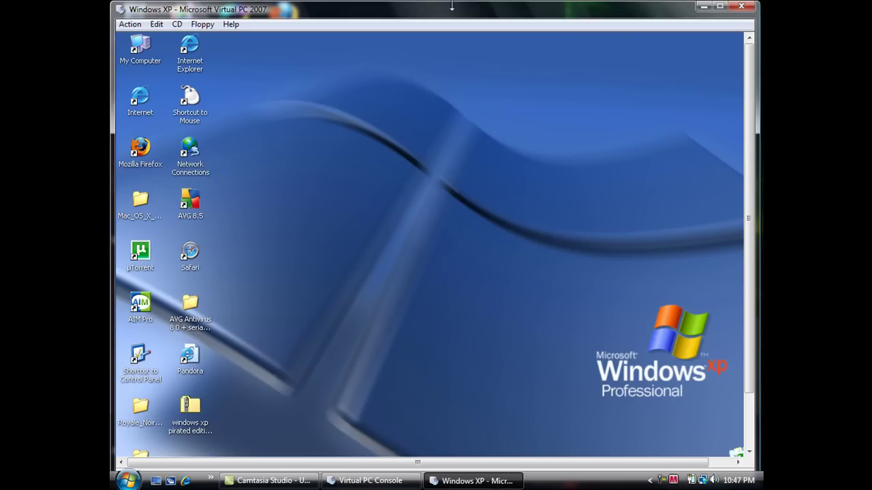
{"action": "left_click", "coordinate": [741, 7]}
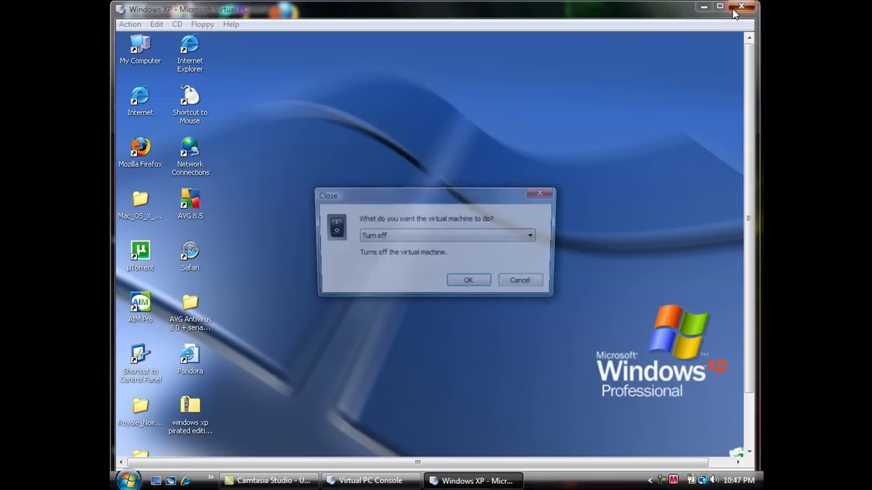
{"action": "left_click", "coordinate": [468, 281]}
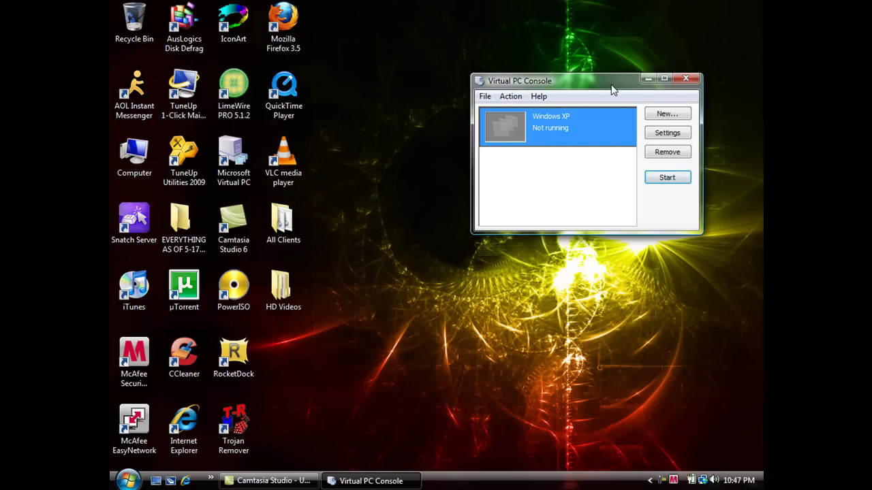
{"action": "left_click_drag", "start_coordinate": [612, 90], "coordinate": [597, 103]}
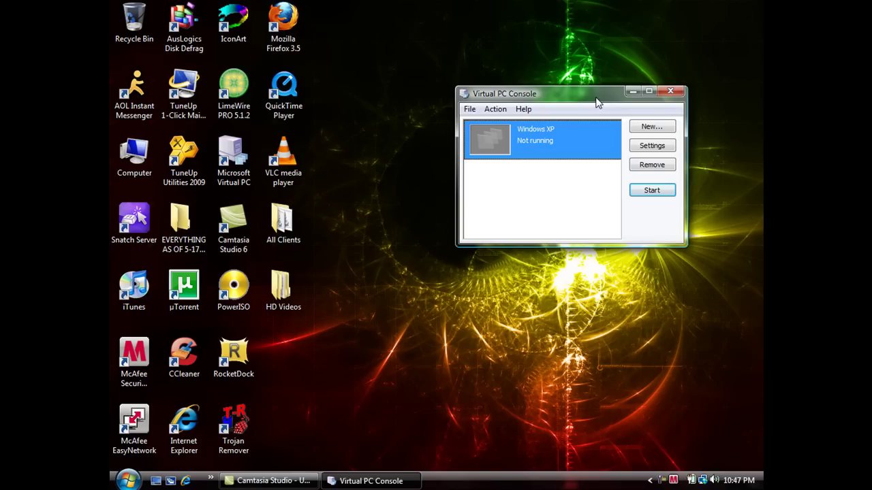
- Start the New Virtual Machine Wizard with Create a virtual machine and name it 'Windows Vista'
{"action": "left_click", "coordinate": [656, 128]}
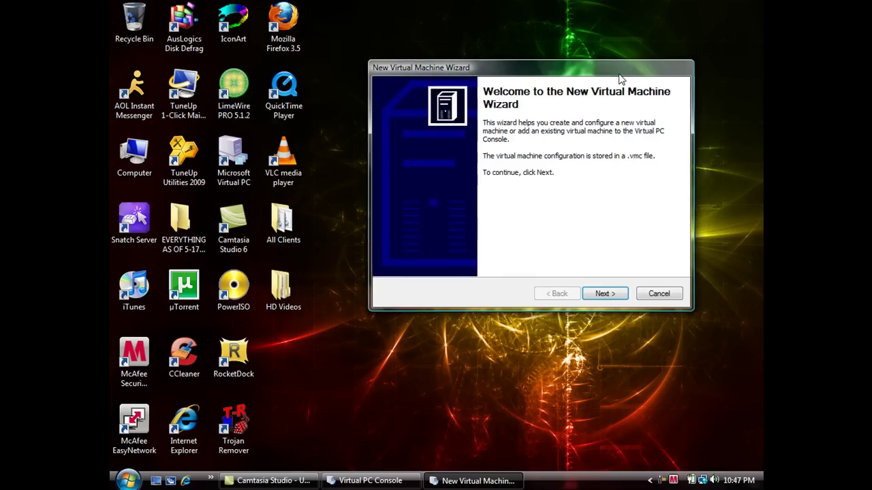
{"action": "left_click_drag", "start_coordinate": [618, 67], "coordinate": [383, 56]}
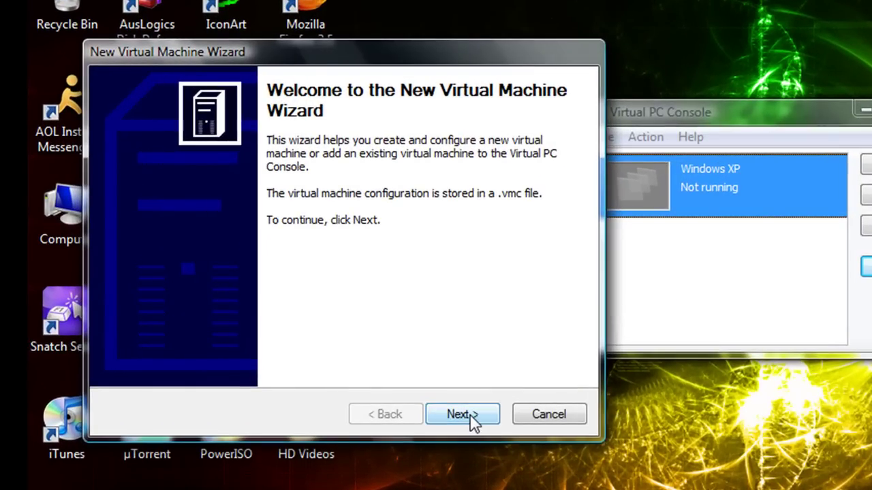
{"action": "left_click", "coordinate": [465, 408]}
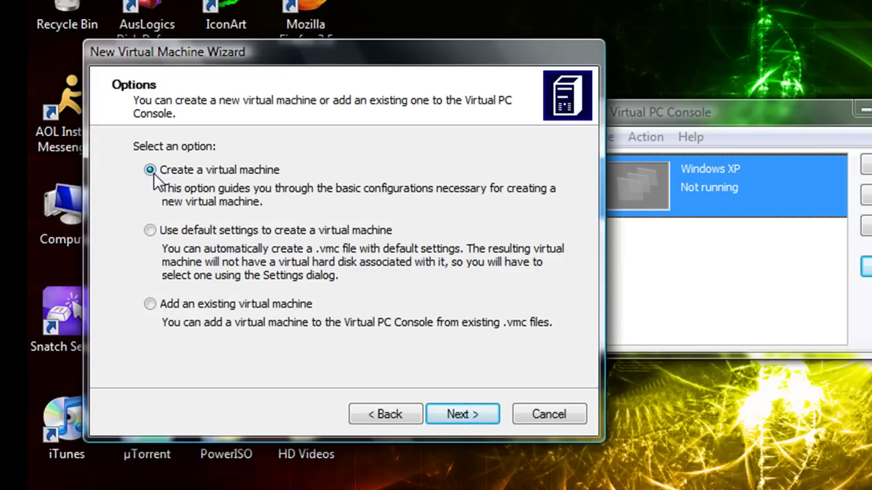
{"action": "left_click", "coordinate": [466, 414]}
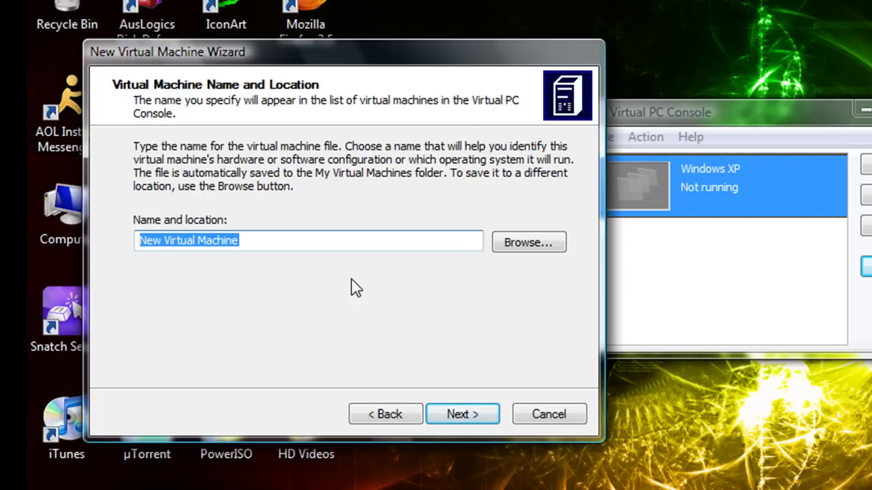
{"action": "type", "text": "wINDO"}
{"action": "key", "text": "BackSpace"}
{"action": "key", "text": "BackSpace"}
{"action": "key", "text": "BackSpace"}
{"action": "key", "text": "BackSpace"}
{"action": "key", "text": "BackSpace"}
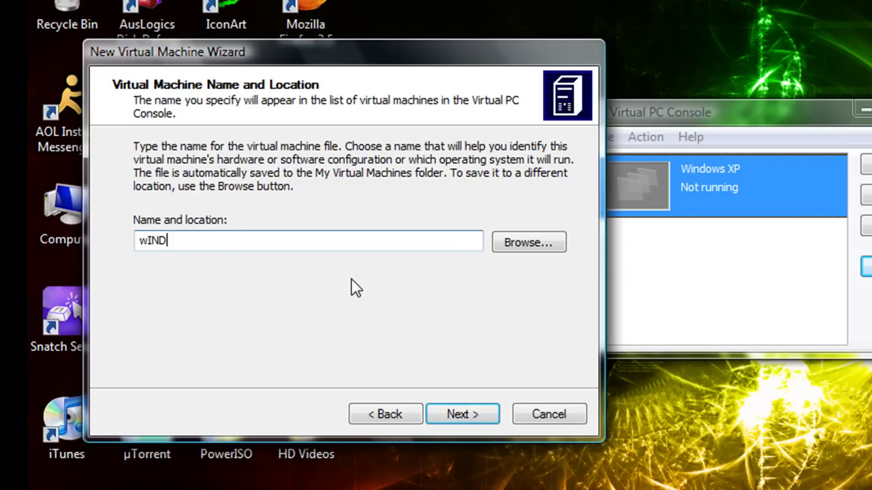
{"action": "type", "text": "Windows Vista"}
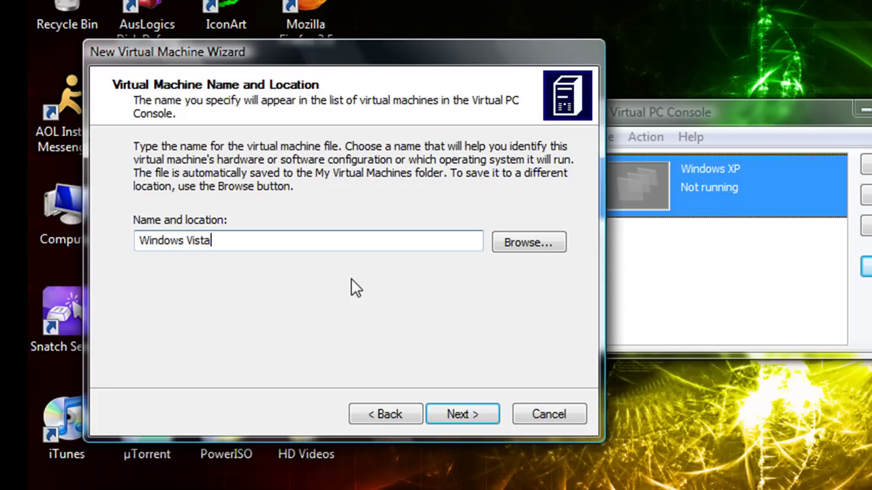
- Keep Windows Vista as the guest operating system in the Operating system list
{"action": "left_click", "coordinate": [463, 423]}
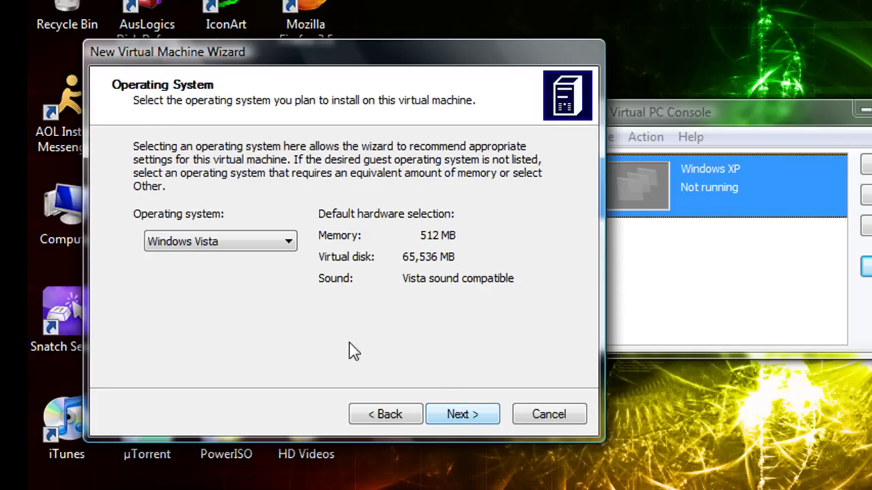
{"action": "left_click", "coordinate": [272, 243]}
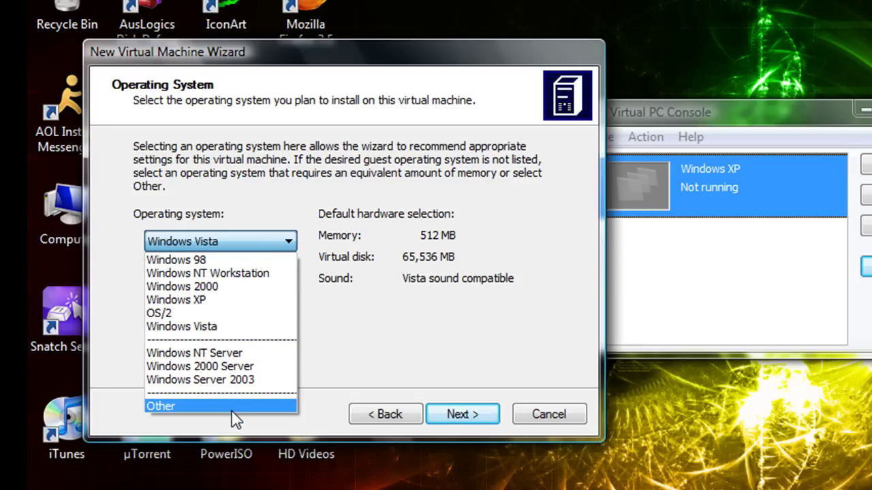
{"action": "left_click", "coordinate": [218, 330]}
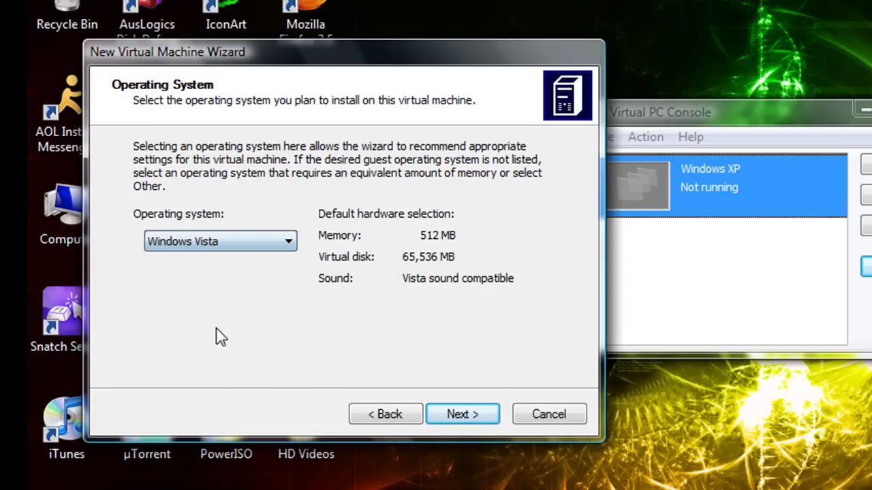
- Adjust the machine's RAM from 512 MB to 1000 MB
{"action": "left_click", "coordinate": [479, 416]}
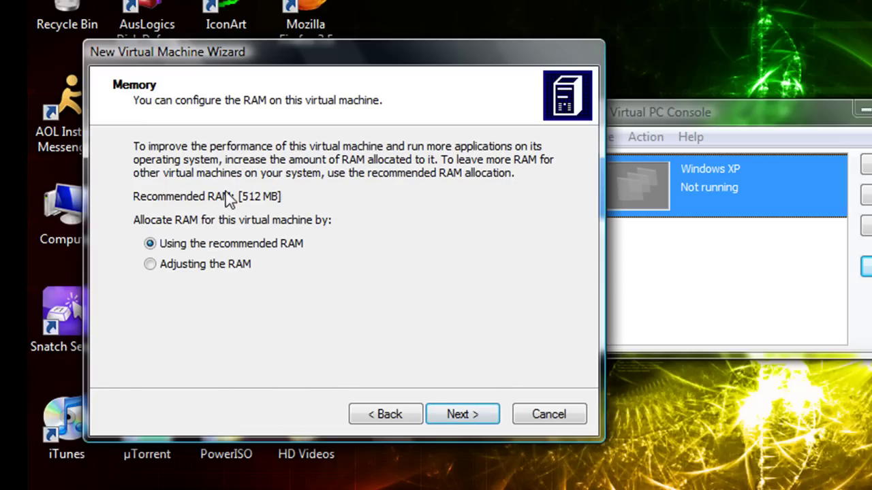
{"action": "left_click", "coordinate": [150, 266]}
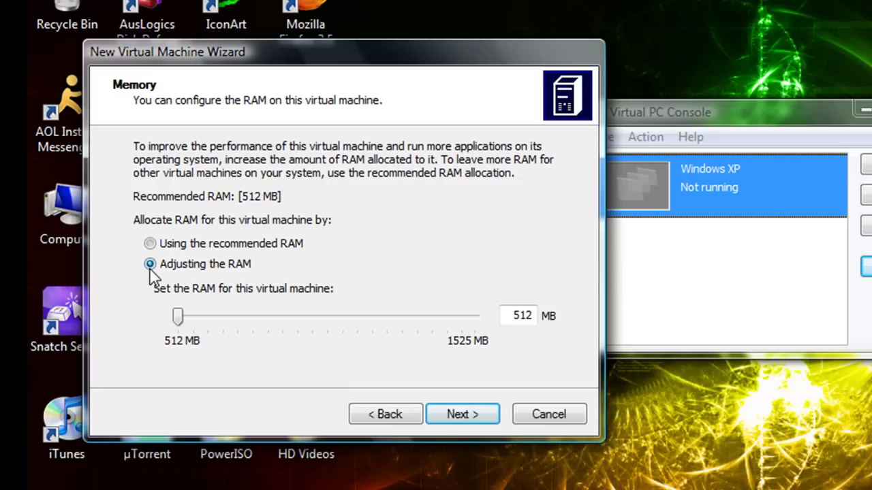
{"action": "double_click", "coordinate": [508, 314]}
{"action": "type", "text": "1000"}
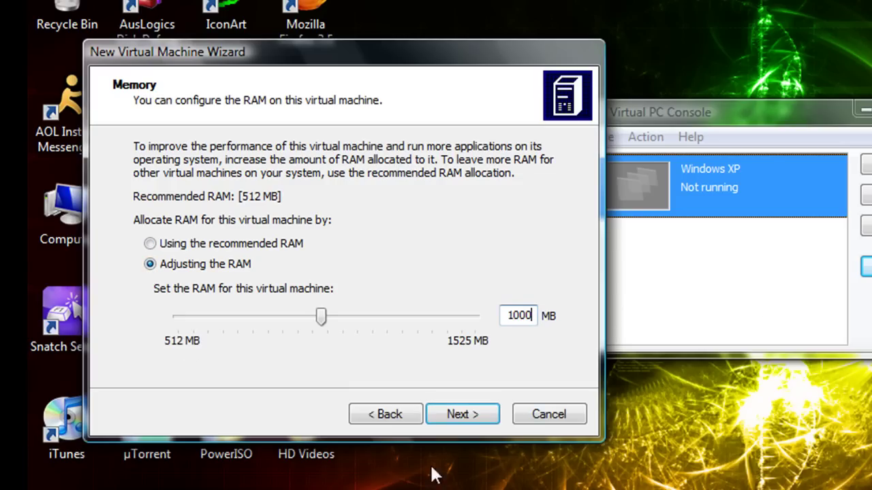
{"action": "left_click", "coordinate": [481, 417]}
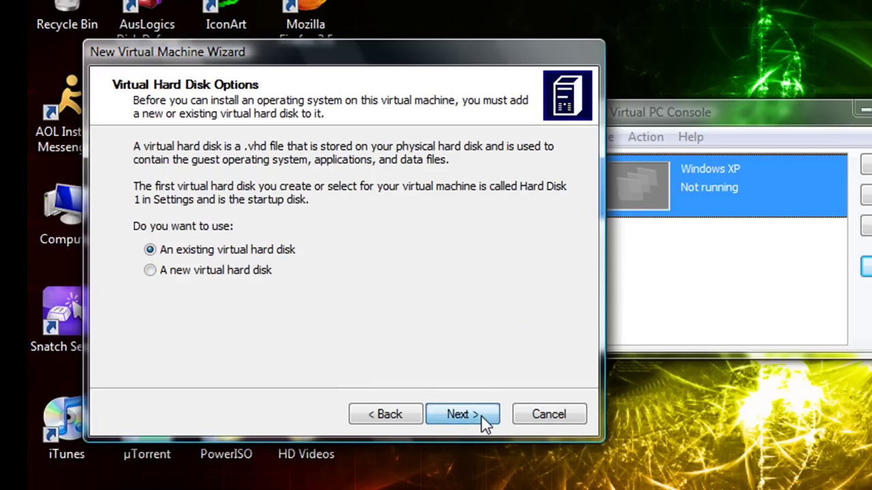
- Create a new 20000 MB virtual hard disk instead of 65536 MB and finish the wizard
{"action": "left_click", "coordinate": [151, 270]}
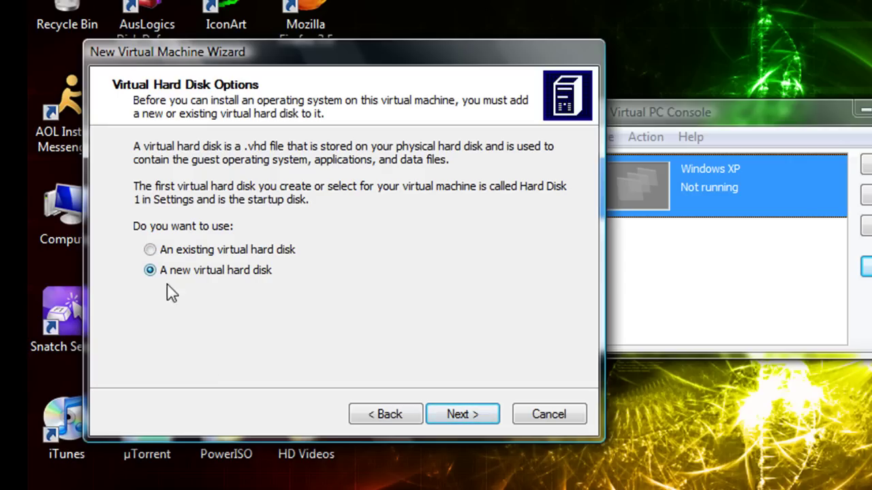
{"action": "left_click", "coordinate": [444, 413]}
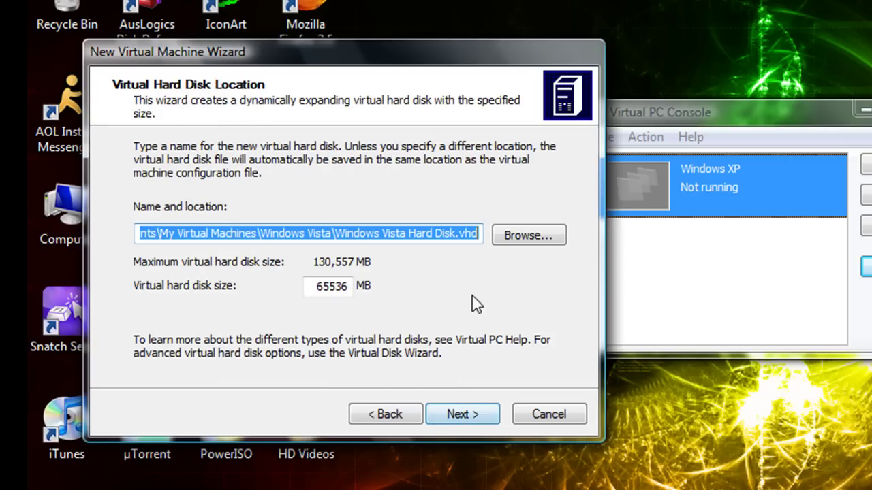
{"action": "double_click", "coordinate": [322, 286]}
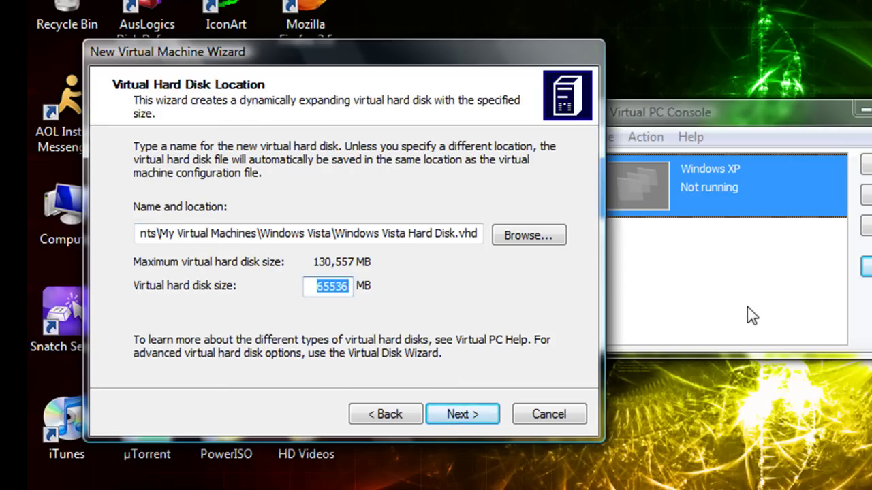
{"action": "key", "text": "BackSpace"}
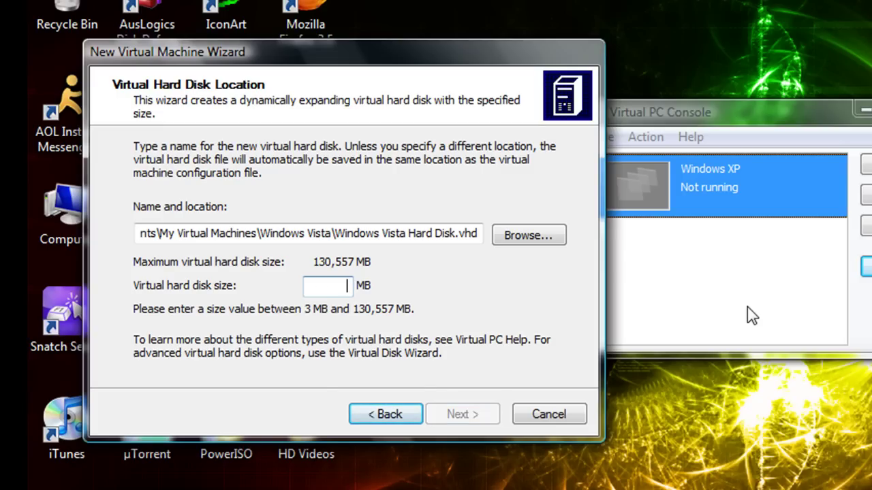
{"action": "type", "text": "200"}
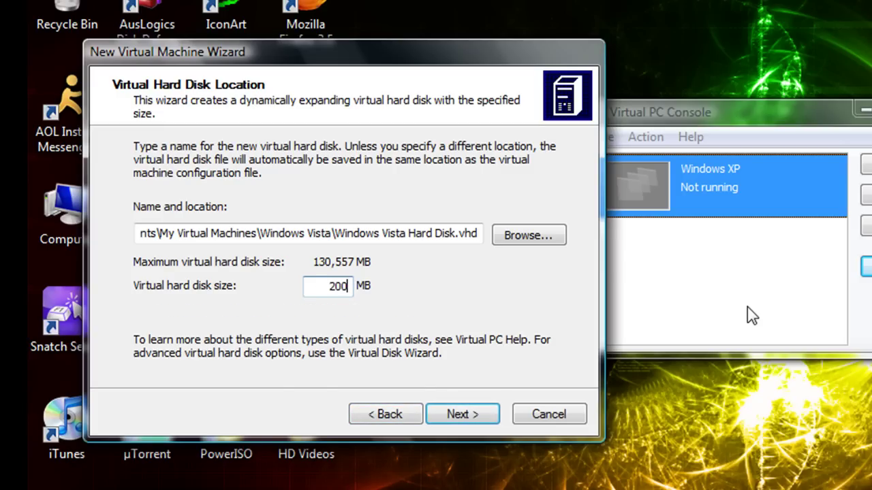
{"action": "type", "text": "00"}
{"action": "left_click", "coordinate": [462, 419]}
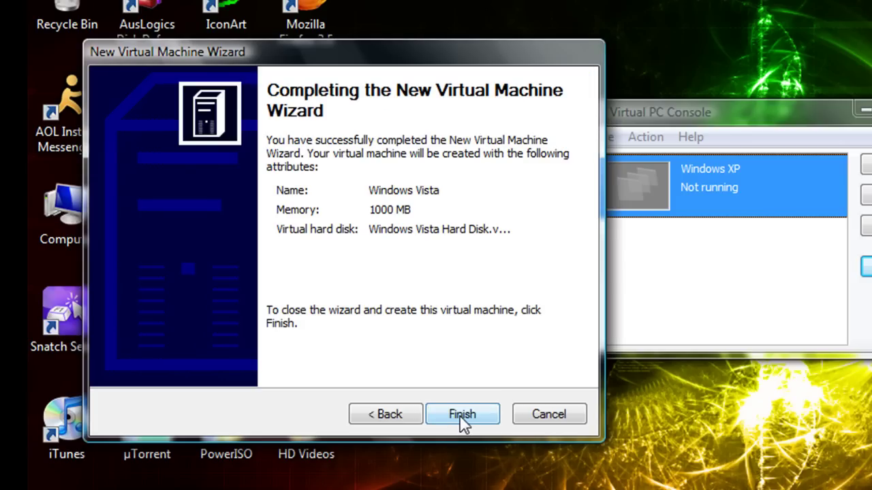
{"action": "left_click", "coordinate": [462, 417]}
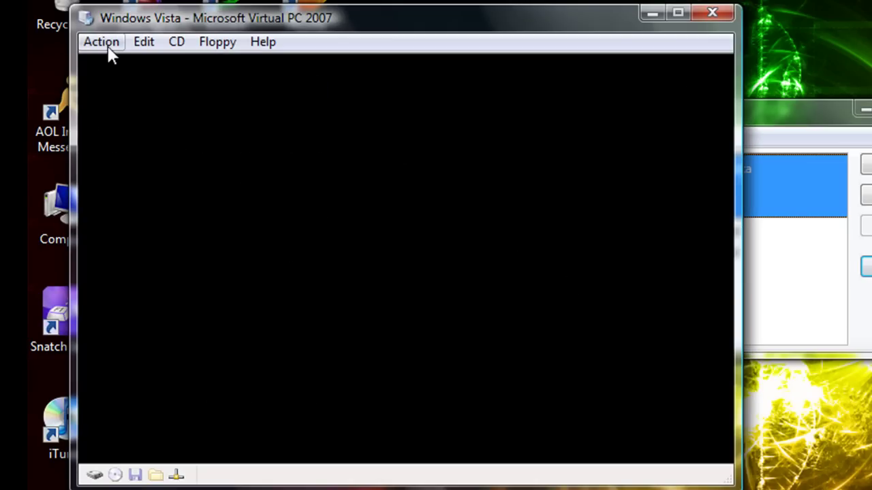
- Look at the CD menu's Capture ISO Image option, then cancel without choosing an image
{"action": "left_click", "coordinate": [148, 46]}
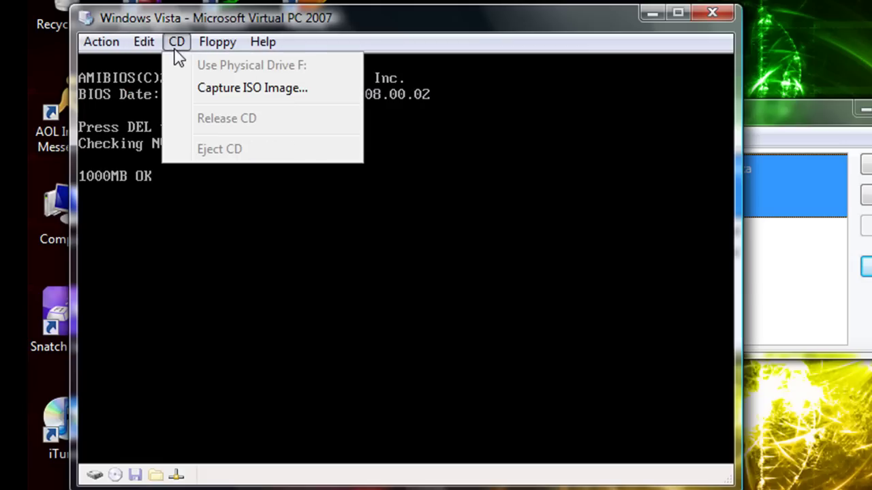
{"action": "left_click", "coordinate": [259, 89]}
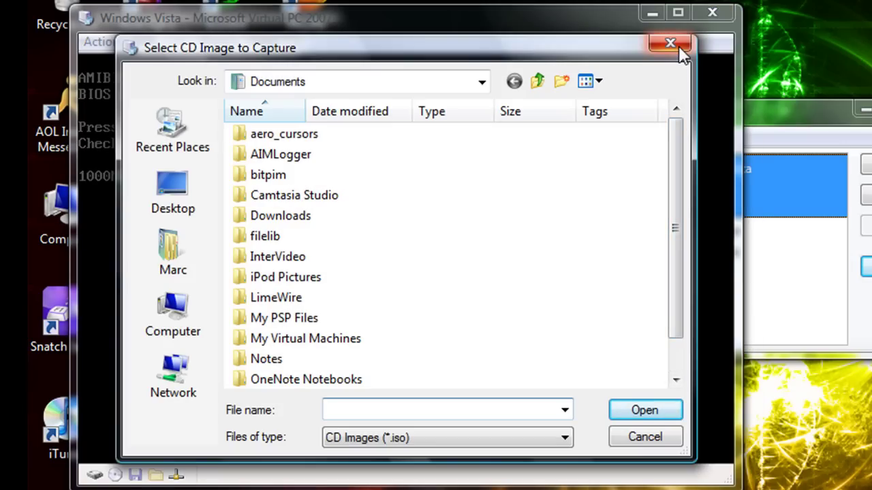
{"action": "left_click", "coordinate": [678, 46]}
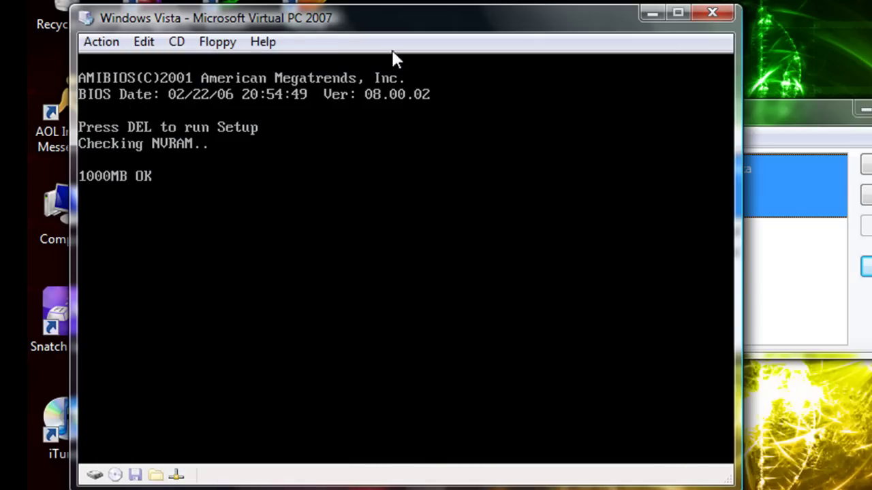
{"action": "left_click", "coordinate": [176, 43]}
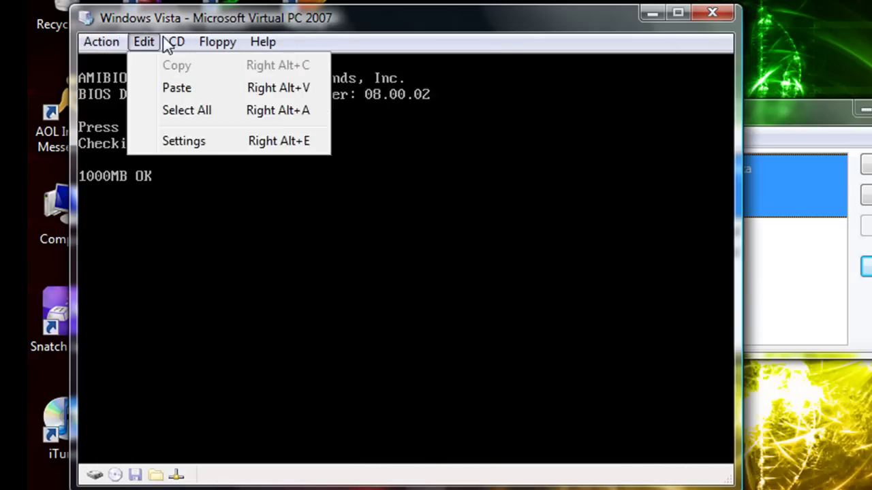
{"action": "mouse_move", "coordinate": [233, 49]}
{"action": "left_click", "coordinate": [452, 33]}
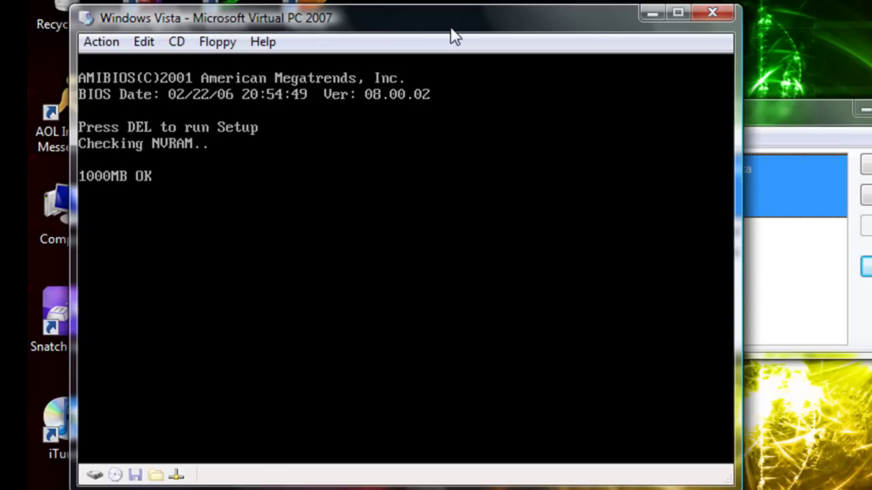
- Close the Windows Vista machine's window, choosing Turn off
{"action": "left_click", "coordinate": [720, 14]}
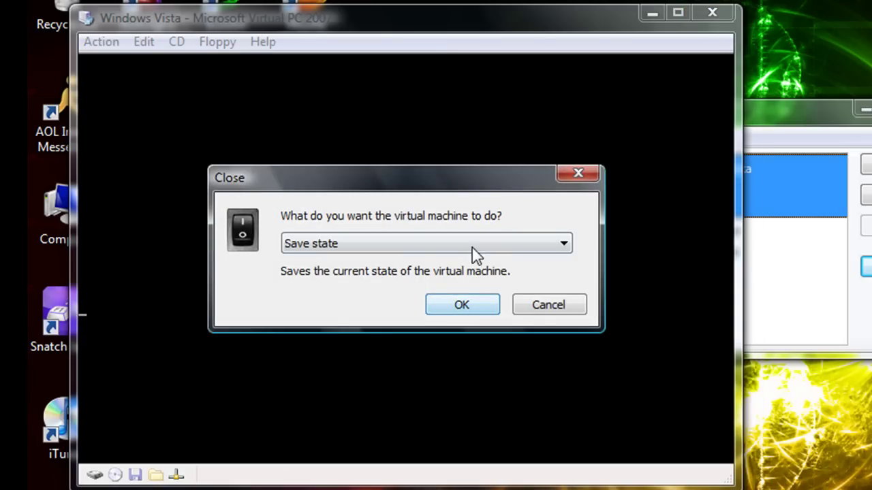
{"action": "left_click", "coordinate": [470, 247]}
{"action": "key", "text": "Down"}
{"action": "key", "text": "Return"}
{"action": "left_click", "coordinate": [468, 307]}
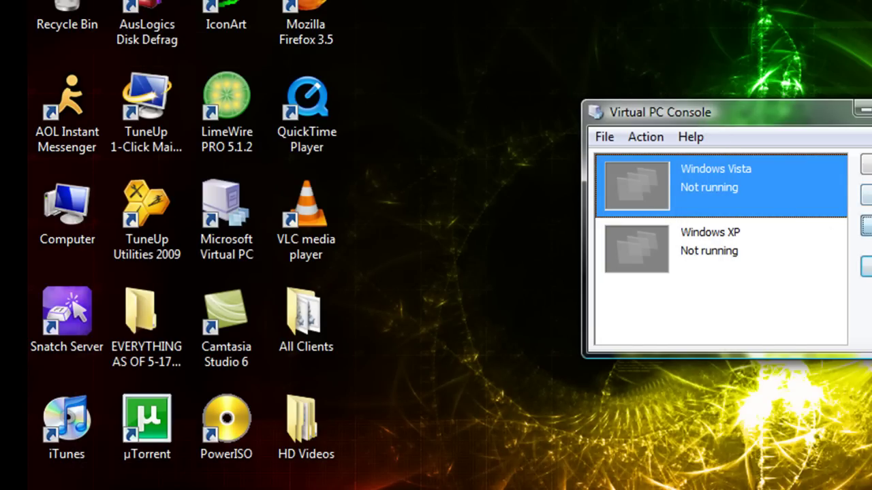
- Remove the Windows Vista machine from the console, confirm, and close the Virtual PC Console
{"action": "left_click", "coordinate": [866, 267]}
{"action": "left_click", "coordinate": [844, 298]}
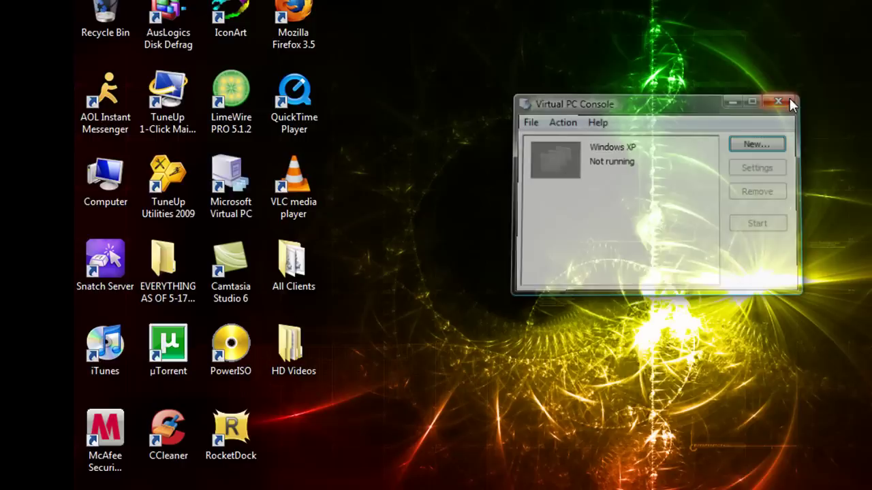
{"action": "left_click", "coordinate": [871, 111]}
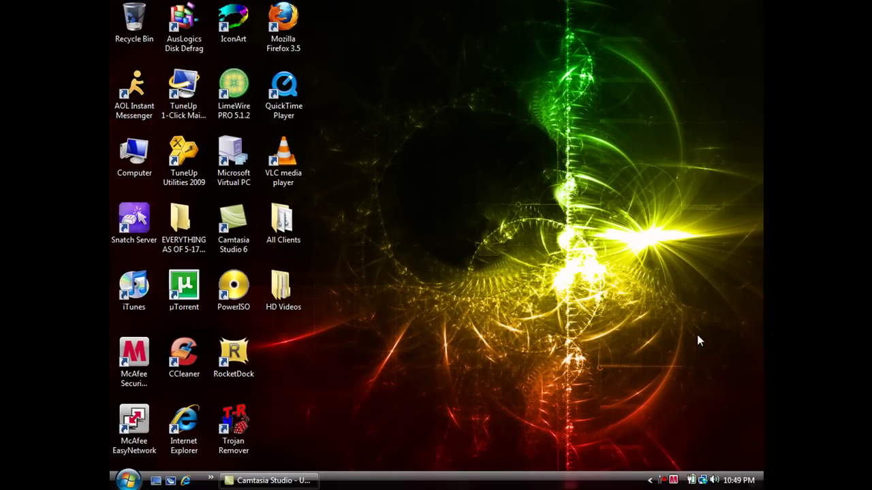